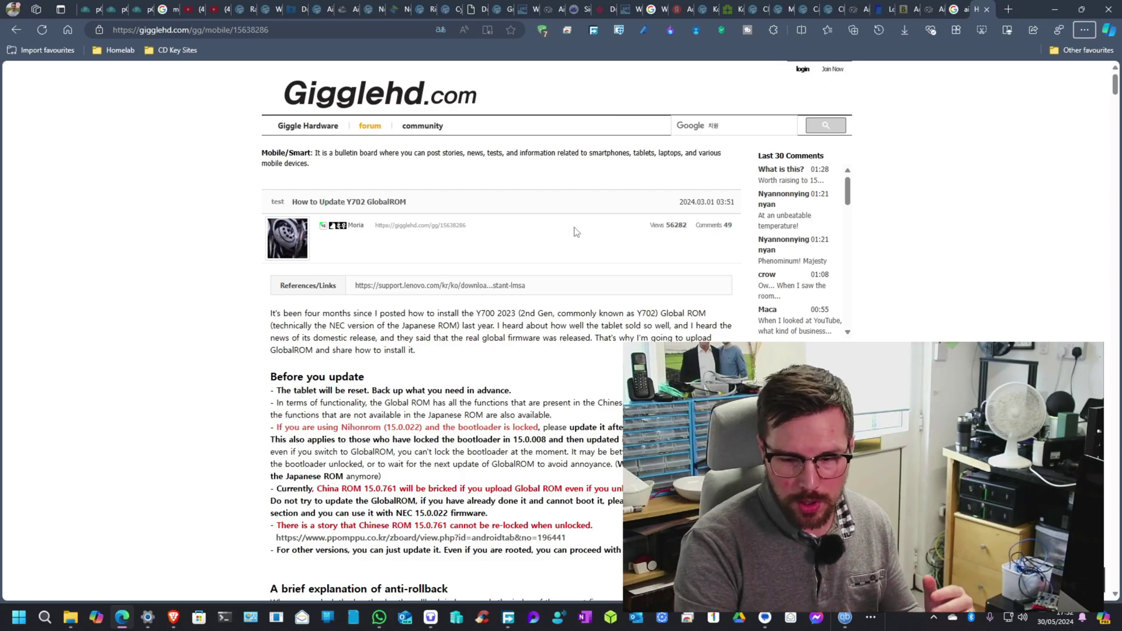
Scroll the gigglehd.com guide down to the anti-rollback table and the How to install section
{"action": "scroll", "coordinate": [577, 232], "scroll_direction": "down", "scroll_amount": 7}
{"action": "scroll", "coordinate": [581, 234], "scroll_direction": "down", "scroll_amount": 1}
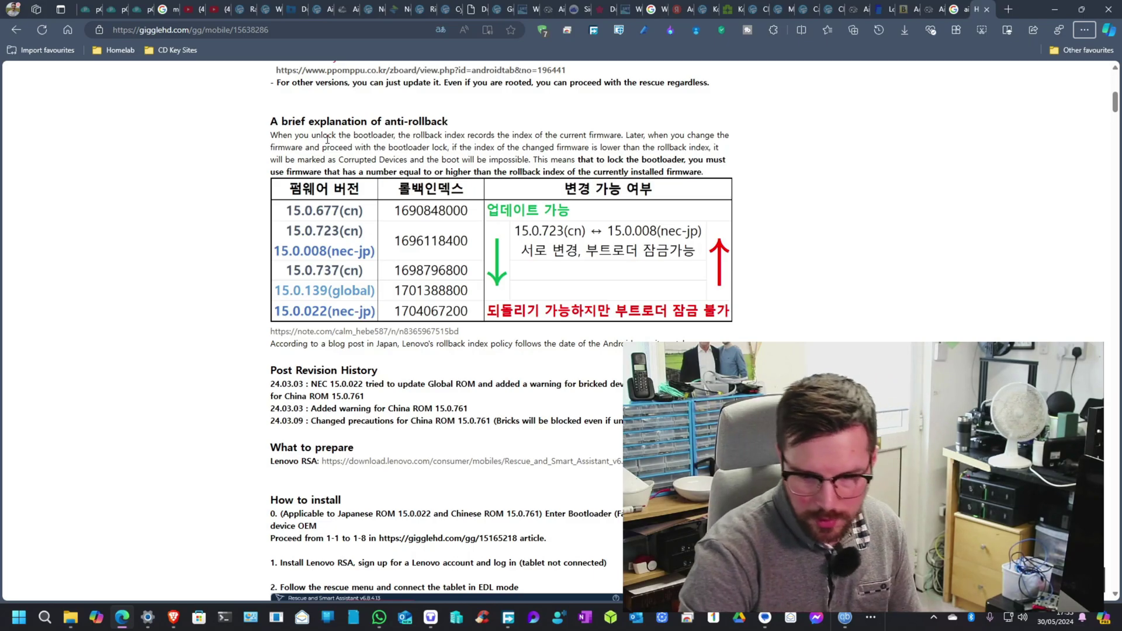
{"action": "scroll", "coordinate": [456, 236], "scroll_direction": "down", "scroll_amount": 4}
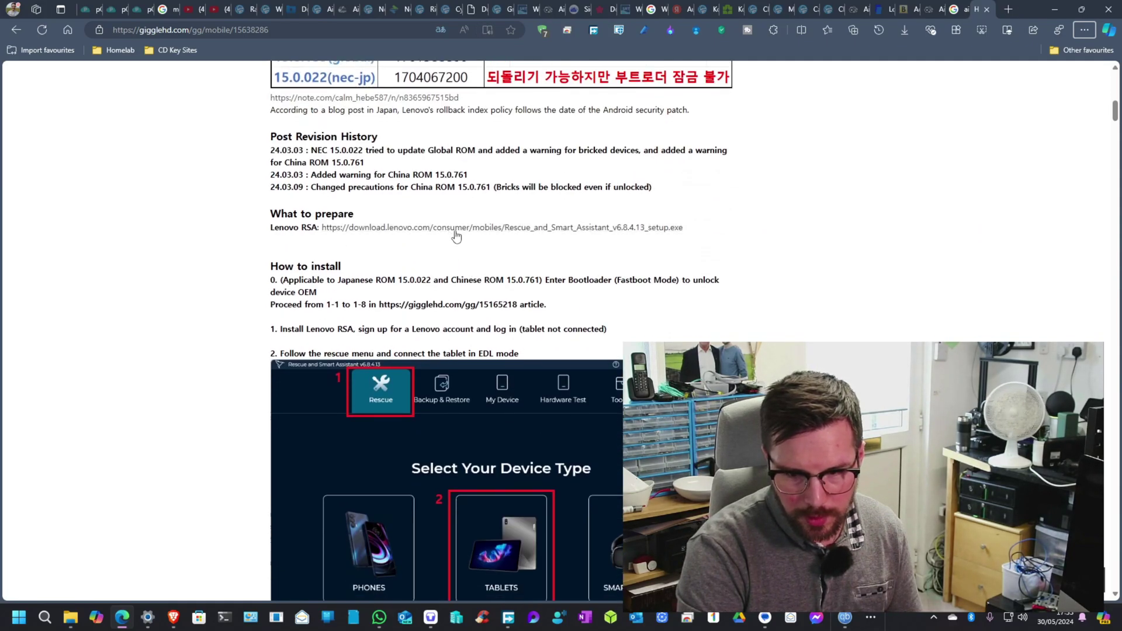
Download Rescue_and_Smart_Assistant_v6.8.4.13_setup.exe through Free Download Manager from the guide's Lenovo RSA link
{"action": "right_click", "coordinate": [548, 229]}
{"action": "left_click", "coordinate": [584, 239]}
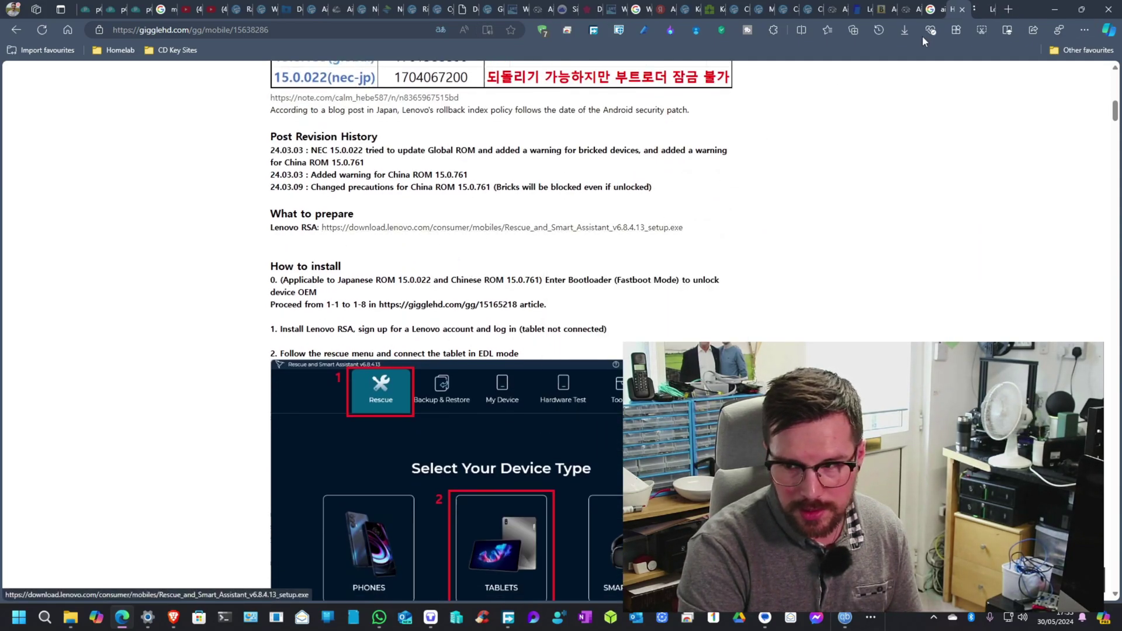
{"action": "left_click", "coordinate": [979, 7]}
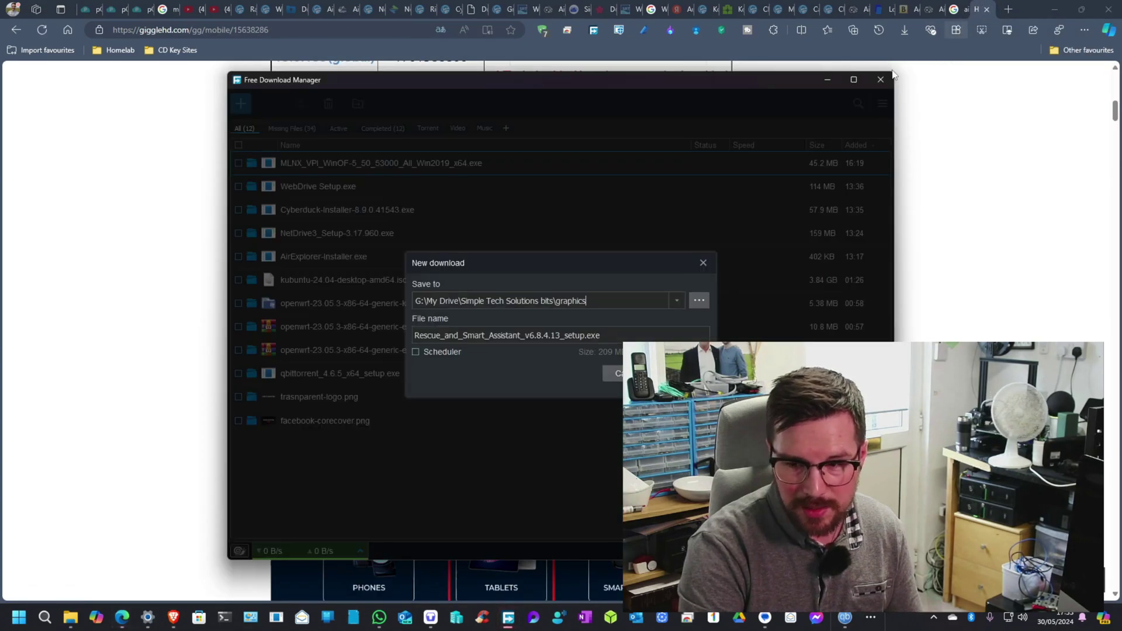
{"action": "left_click", "coordinate": [679, 373]}
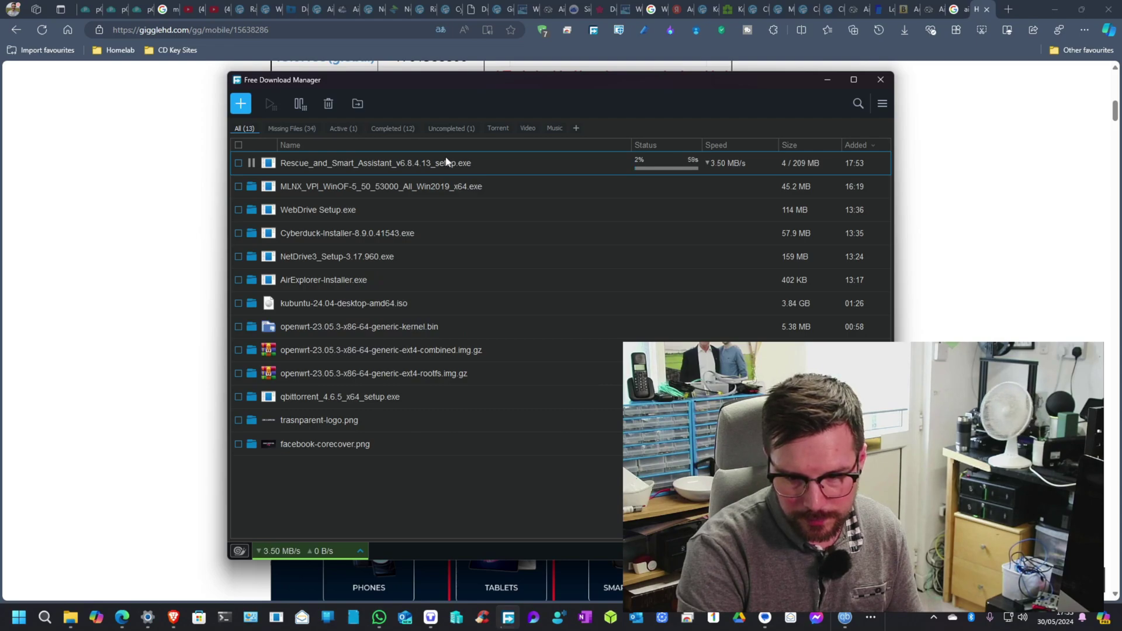
{"action": "key", "text": "alt+Tab"}
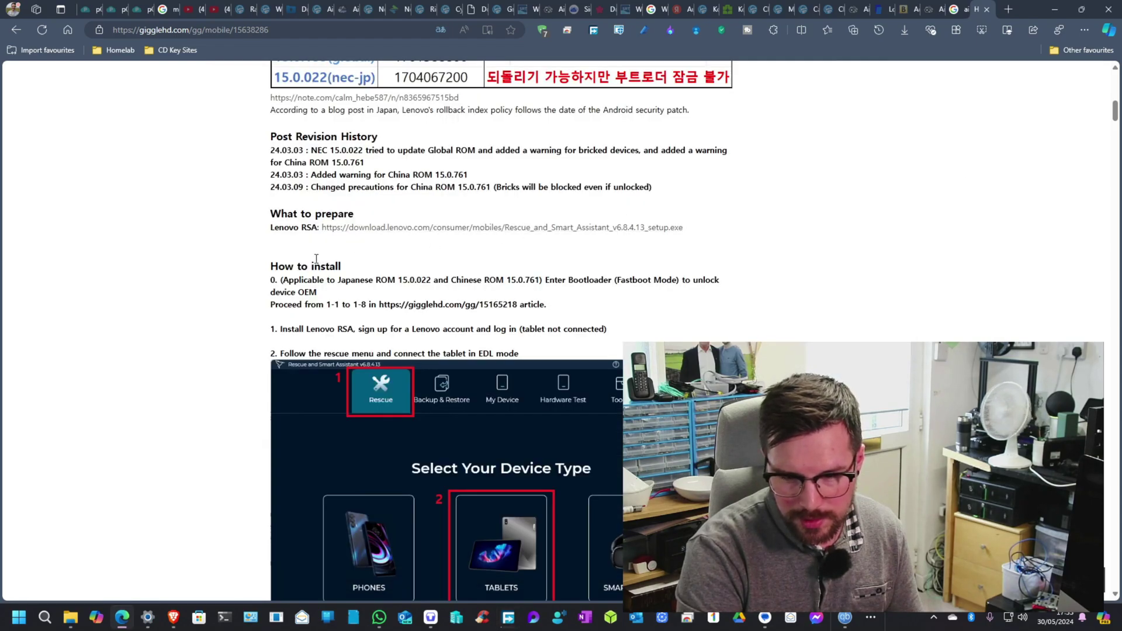
Highlight, then deselect, the guide's step 1 about installing Lenovo RSA
{"action": "scroll", "coordinate": [346, 211], "scroll_direction": "down", "scroll_amount": 1}
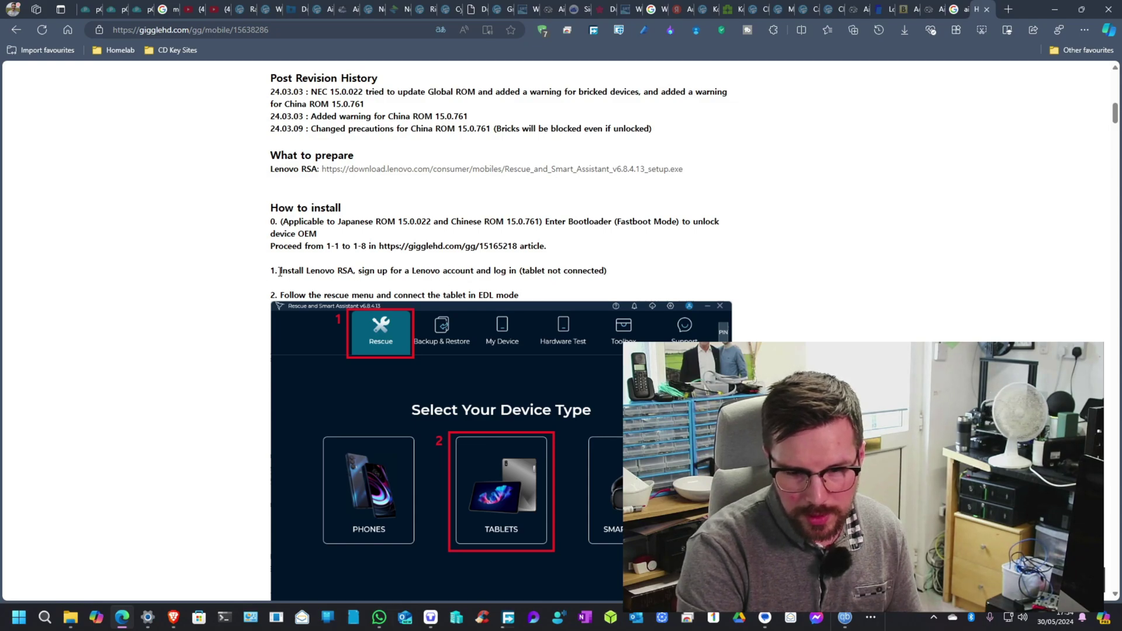
{"action": "left_click_drag", "start_coordinate": [279, 271], "coordinate": [565, 275]}
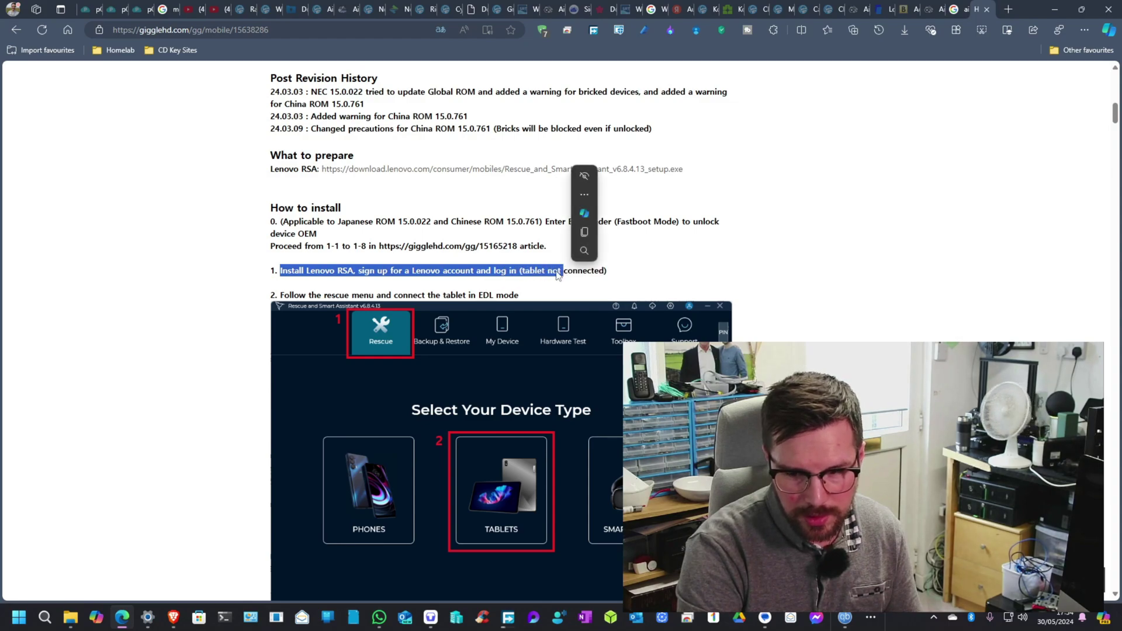
{"action": "left_click", "coordinate": [512, 266]}
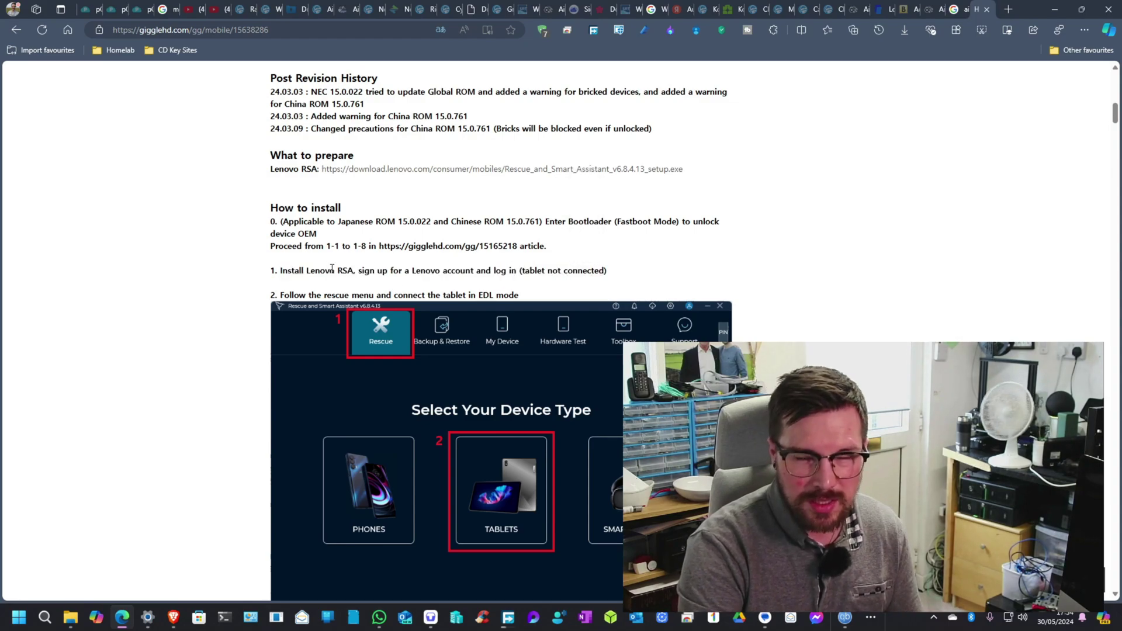
Scroll the guide down to the tablet Rescue and serial-number screenshots
{"action": "scroll", "coordinate": [342, 266], "scroll_direction": "down", "scroll_amount": 1}
{"action": "scroll", "coordinate": [339, 266], "scroll_direction": "down", "scroll_amount": 2}
{"action": "scroll", "coordinate": [339, 268], "scroll_direction": "down", "scroll_amount": 3}
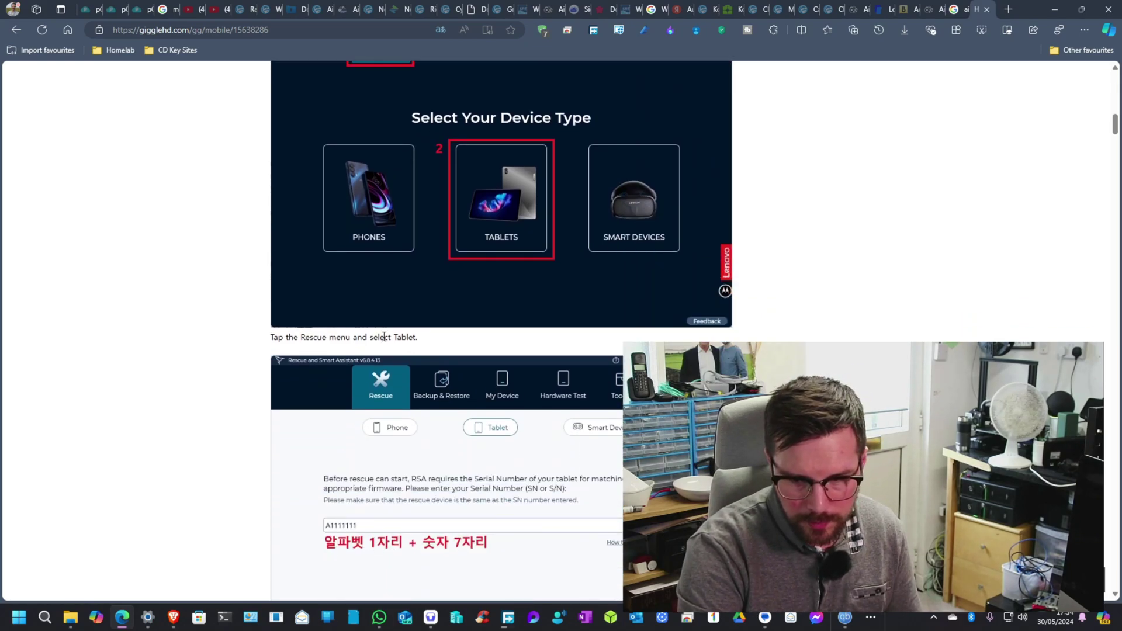
{"action": "key", "text": "alt+Tab"}
Bring Free Download Manager forward and check the options of the RSA installer download
{"action": "left_click", "coordinate": [360, 201]}
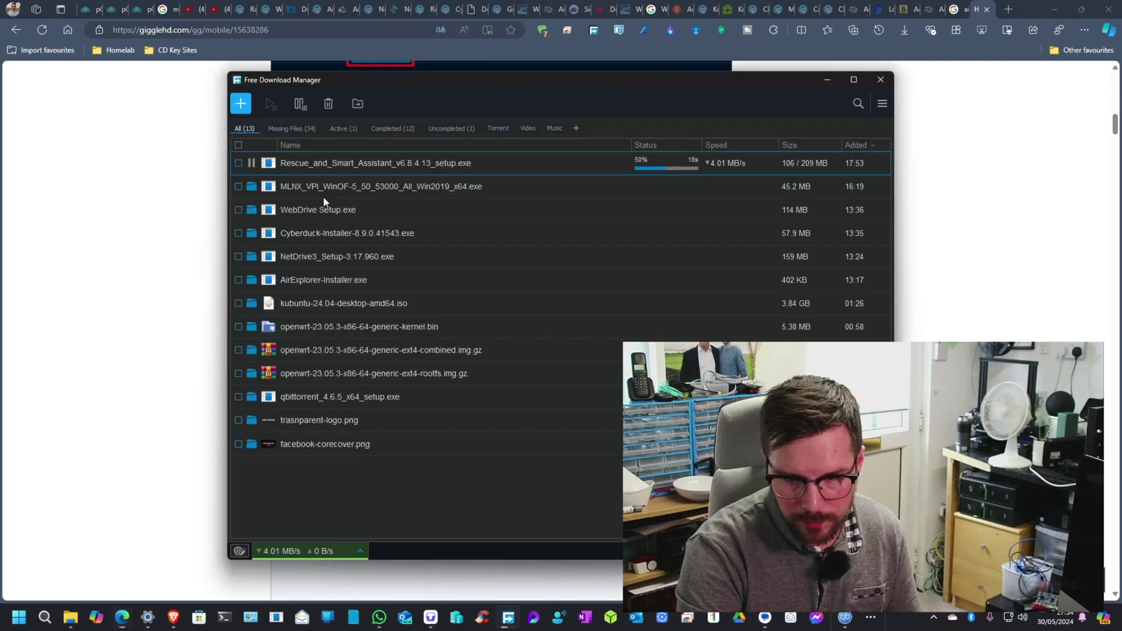
{"action": "right_click", "coordinate": [491, 160]}
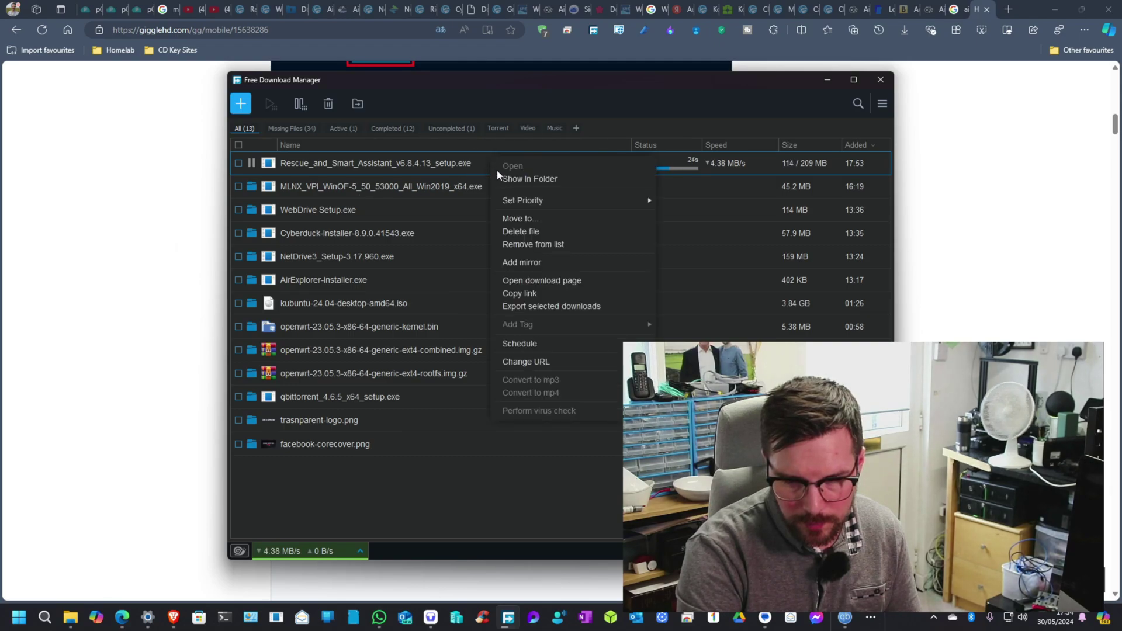
{"action": "left_click", "coordinate": [319, 523]}
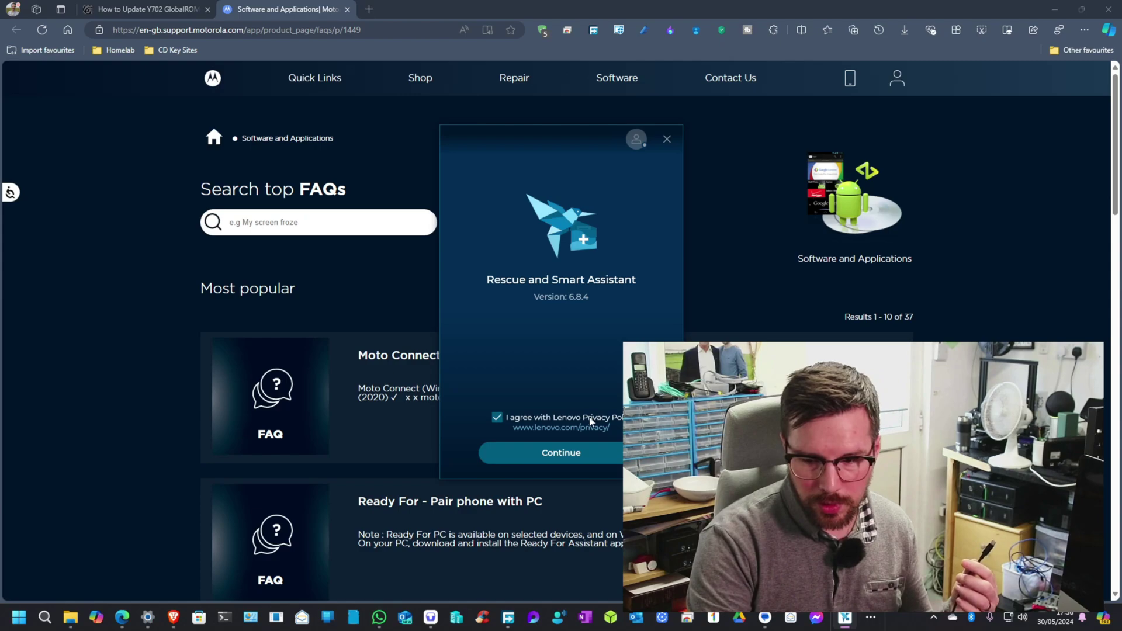
Accept the privacy agreement and sign in using a Google account's e-mail
{"action": "left_click", "coordinate": [582, 456]}
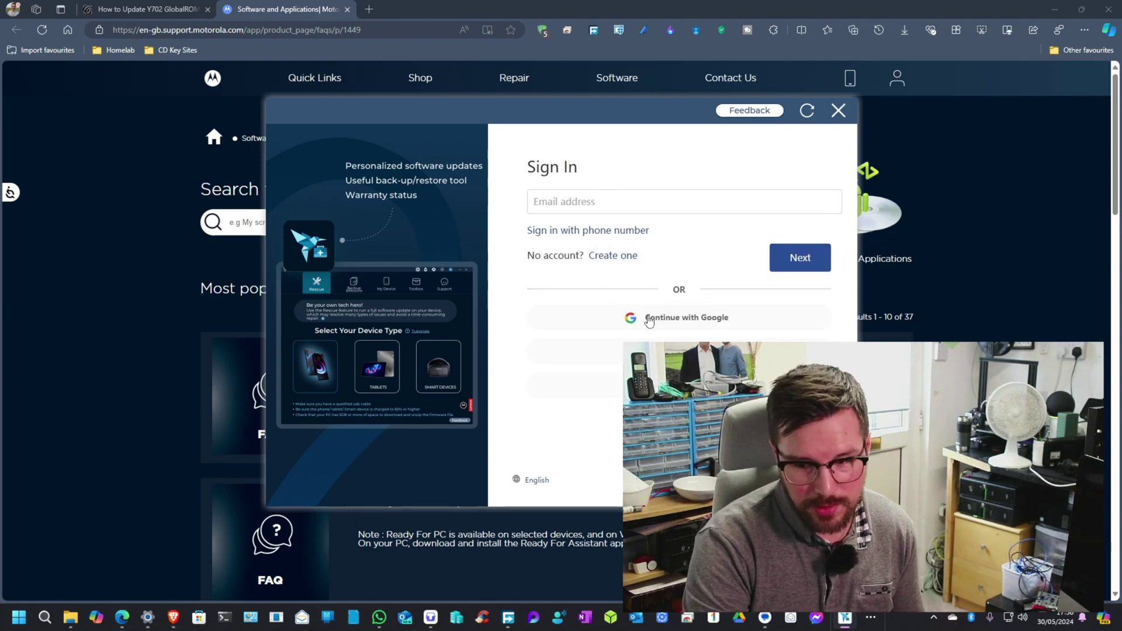
{"action": "left_click", "coordinate": [676, 318]}
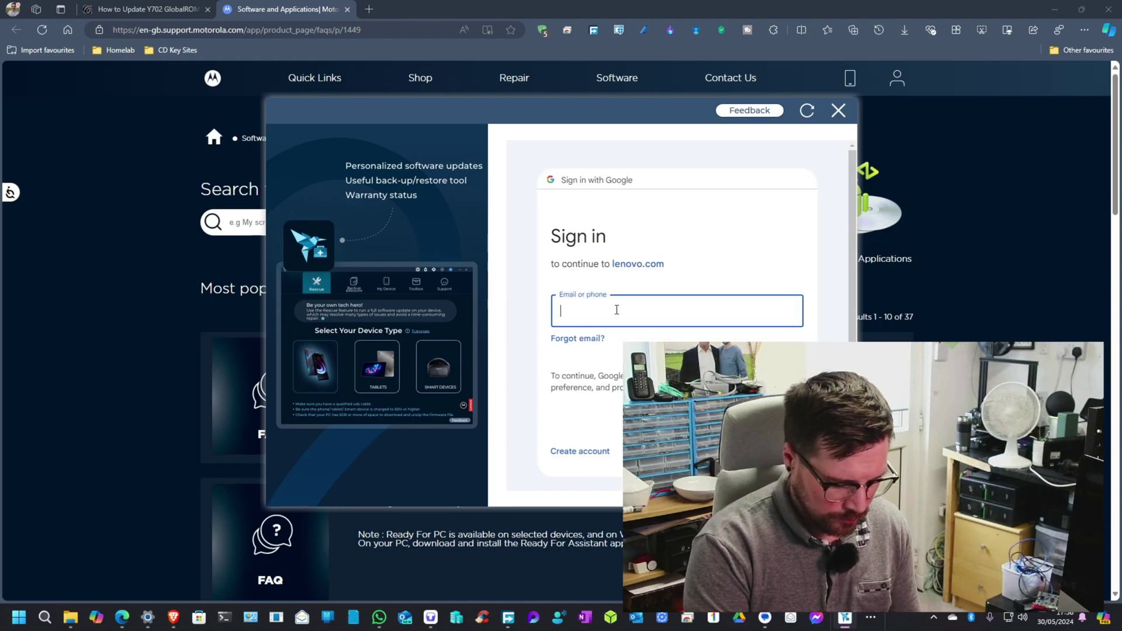
{"action": "type", "text": "collect"}
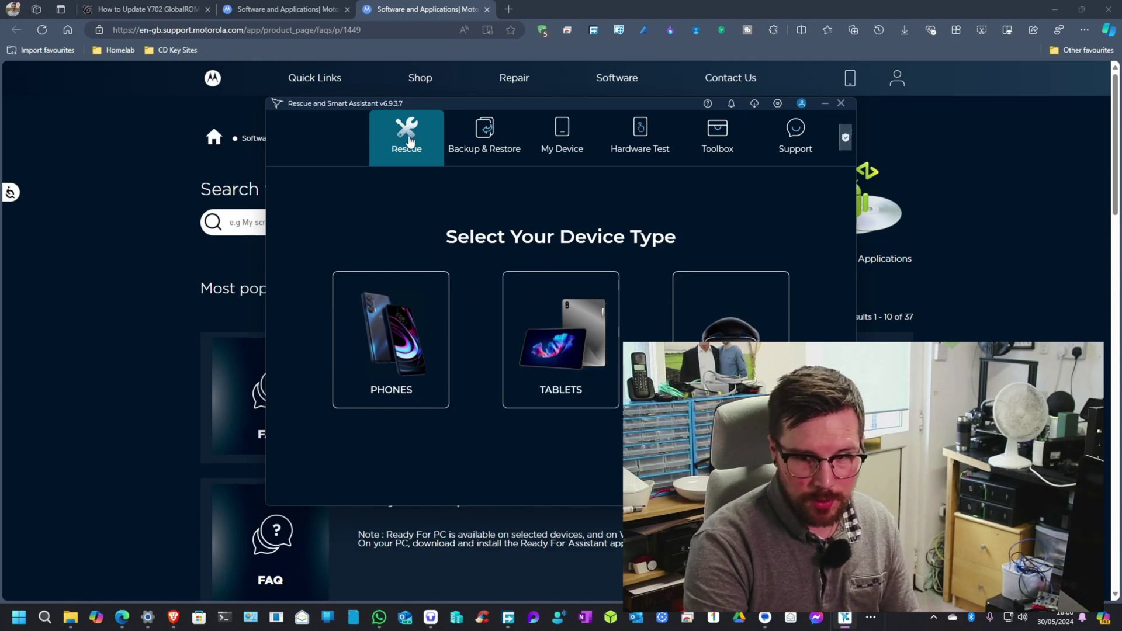
Choose Tablets as the rescue device type and focus the serial-number field
{"action": "left_click", "coordinate": [556, 314]}
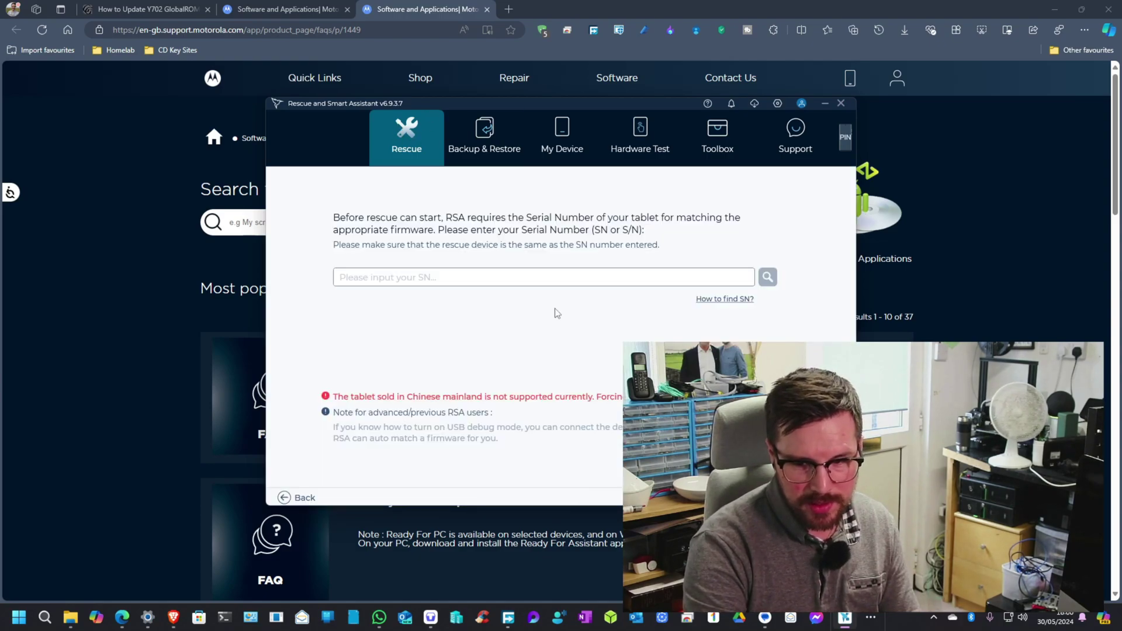
{"action": "left_click", "coordinate": [400, 278]}
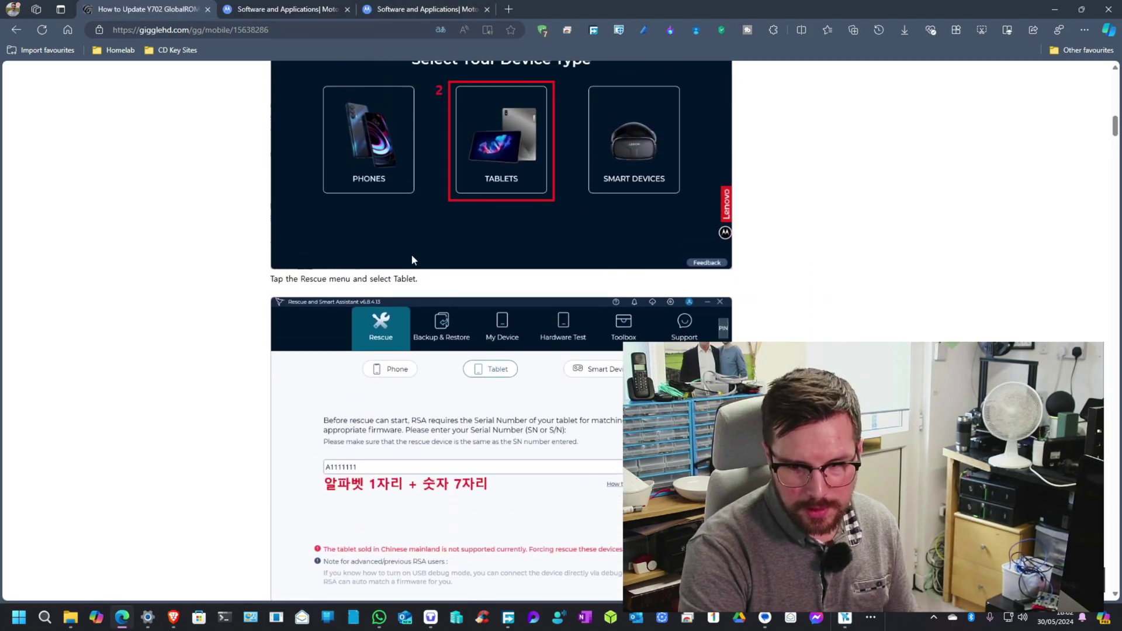
{"action": "scroll", "coordinate": [411, 254], "scroll_direction": "up", "scroll_amount": 5}
{"action": "scroll", "coordinate": [412, 255], "scroll_direction": "down", "scroll_amount": 3}
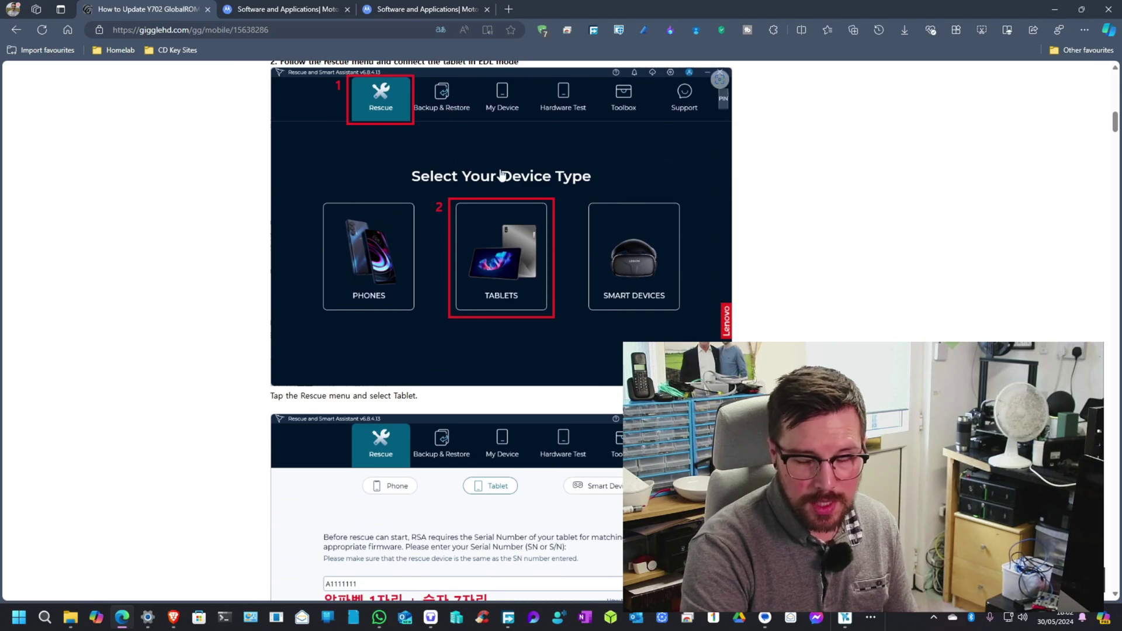
Scroll the guide through the 'Doesn't match firmware' and model-list screenshots, then return to Rescue and Smart Assistant
{"action": "scroll", "coordinate": [508, 245], "scroll_direction": "down", "scroll_amount": 5}
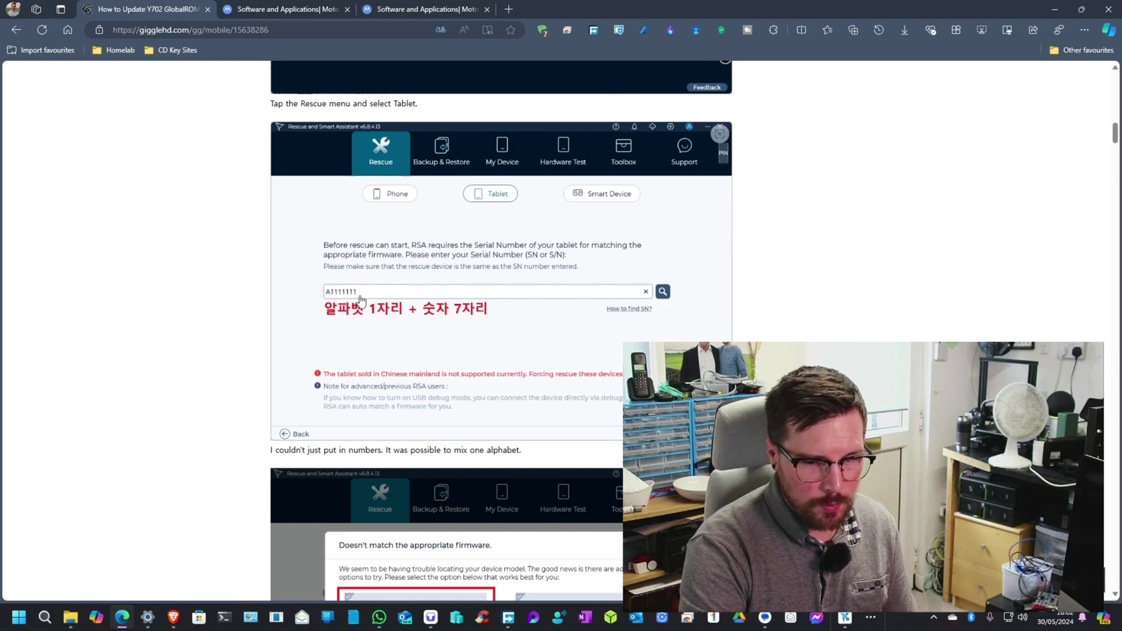
{"action": "scroll", "coordinate": [415, 310], "scroll_direction": "down", "scroll_amount": 5}
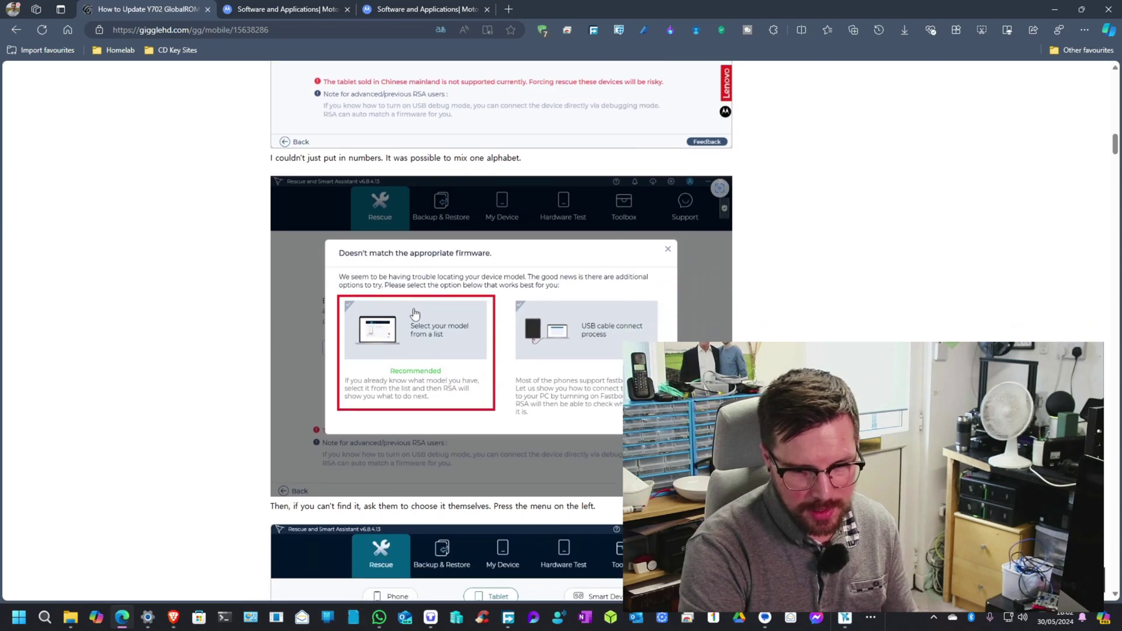
{"action": "scroll", "coordinate": [406, 355], "scroll_direction": "down", "scroll_amount": 1}
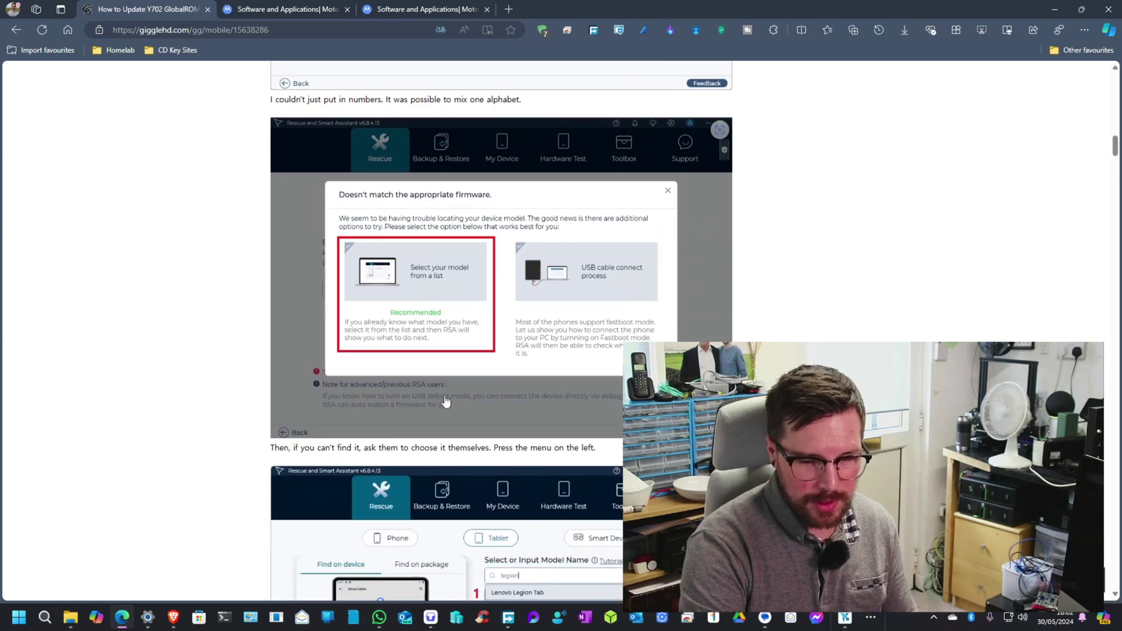
{"action": "key", "text": "alt+Tab"}
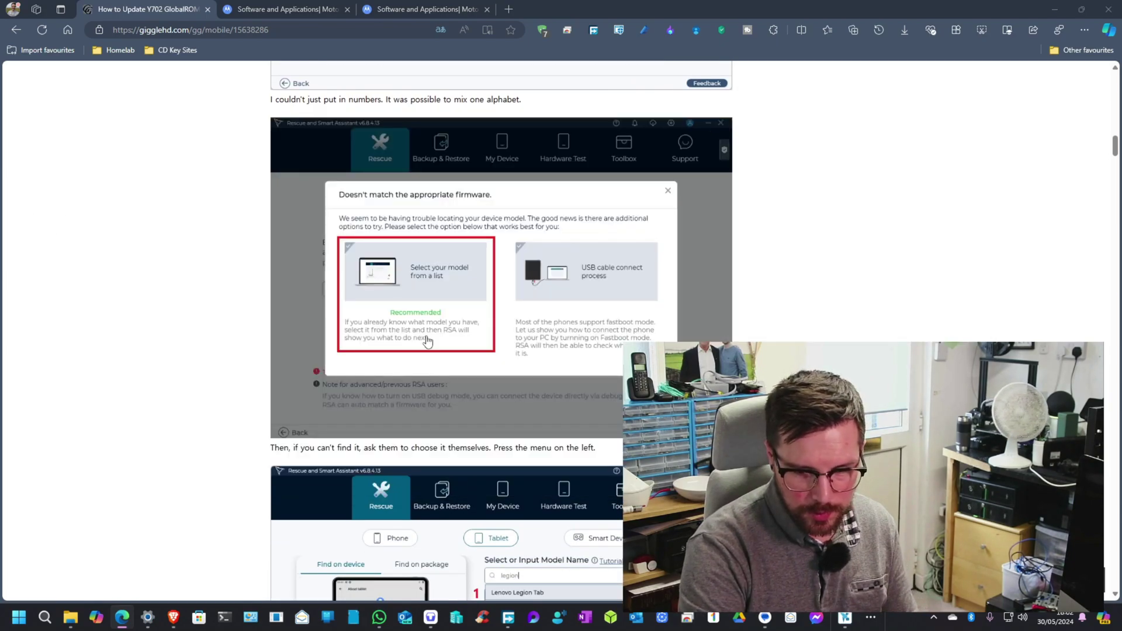
{"action": "scroll", "coordinate": [427, 341], "scroll_direction": "down", "scroll_amount": 4}
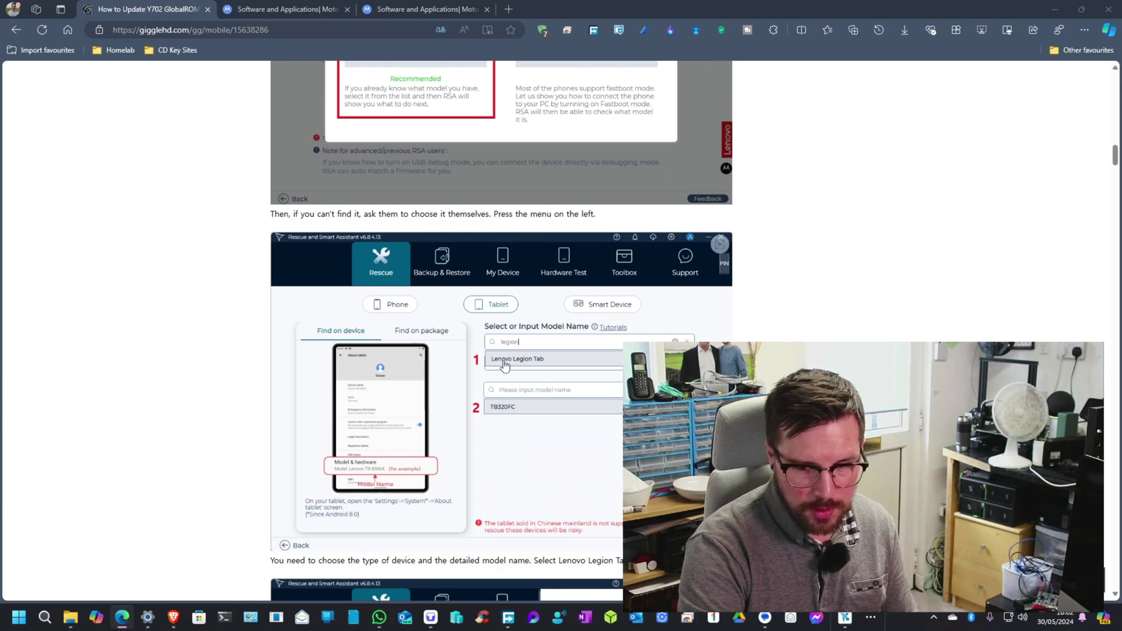
{"action": "key", "text": "alt+Tab"}
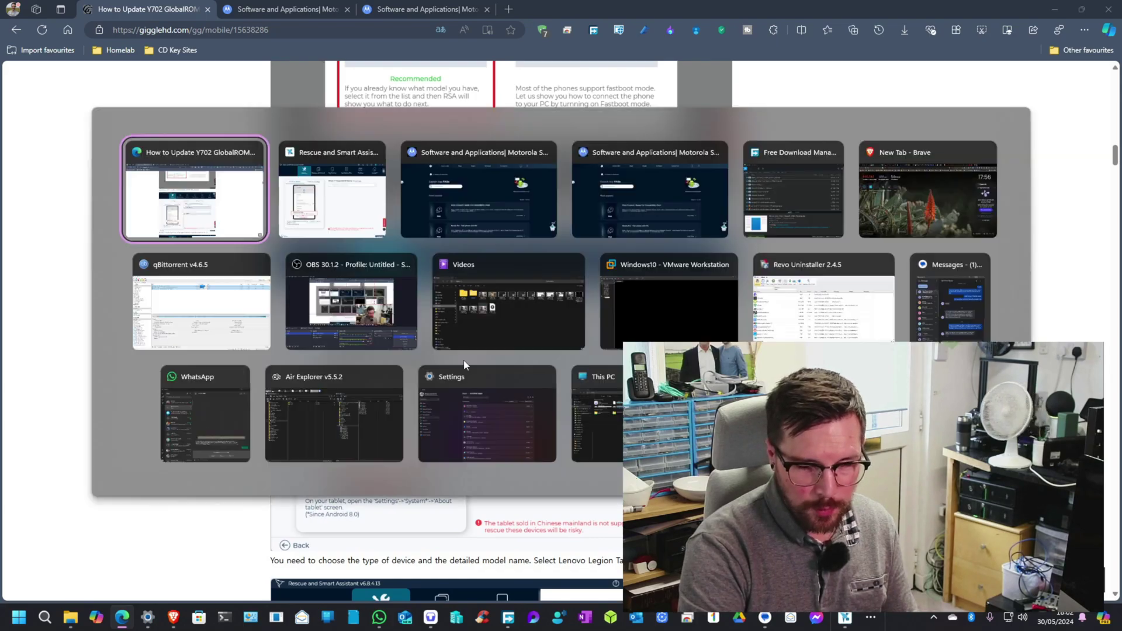
{"action": "left_click", "coordinate": [350, 204]}
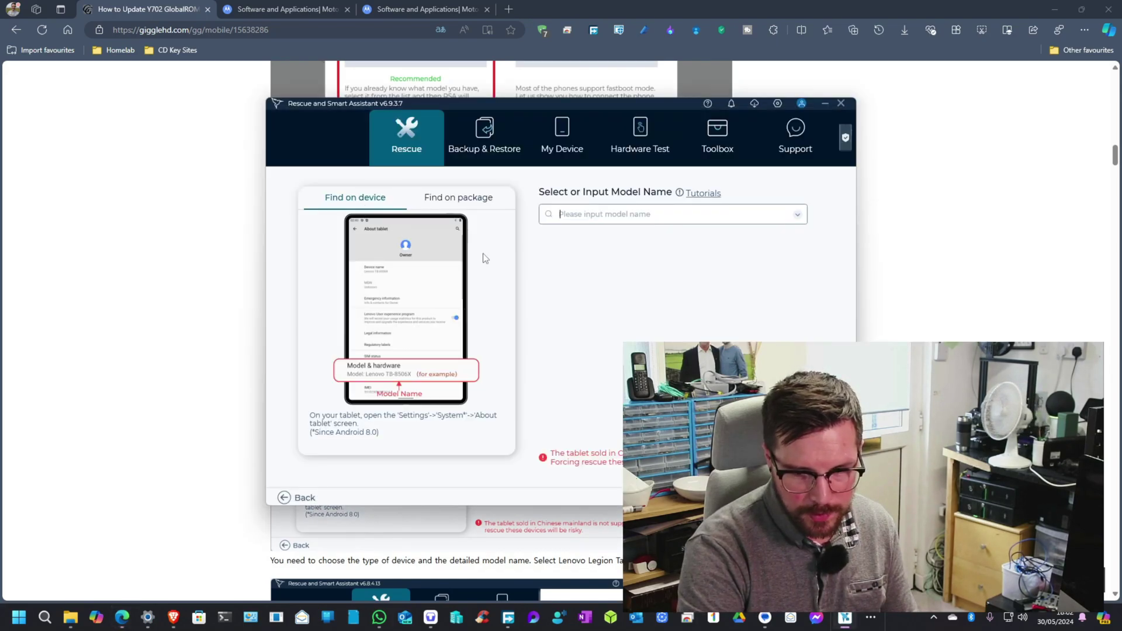
Enter 'lenovo l' as the model name, pick Lenovo Legion Tab TB320FC and confirm it
{"action": "left_click", "coordinate": [595, 215]}
{"action": "type", "text": "le"}
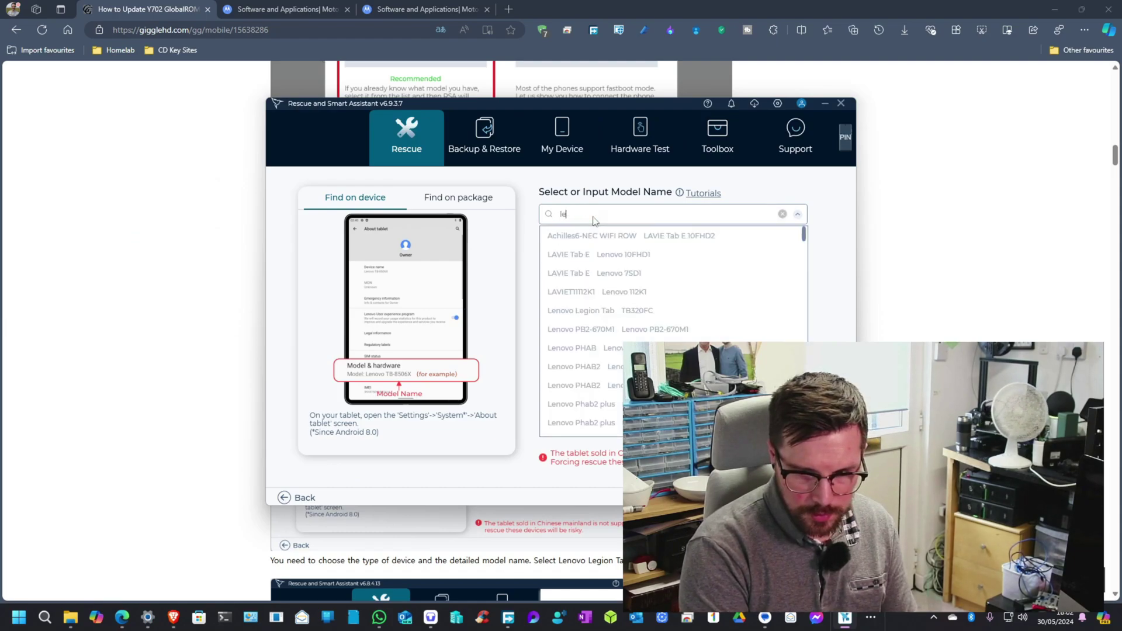
{"action": "type", "text": "nvo"}
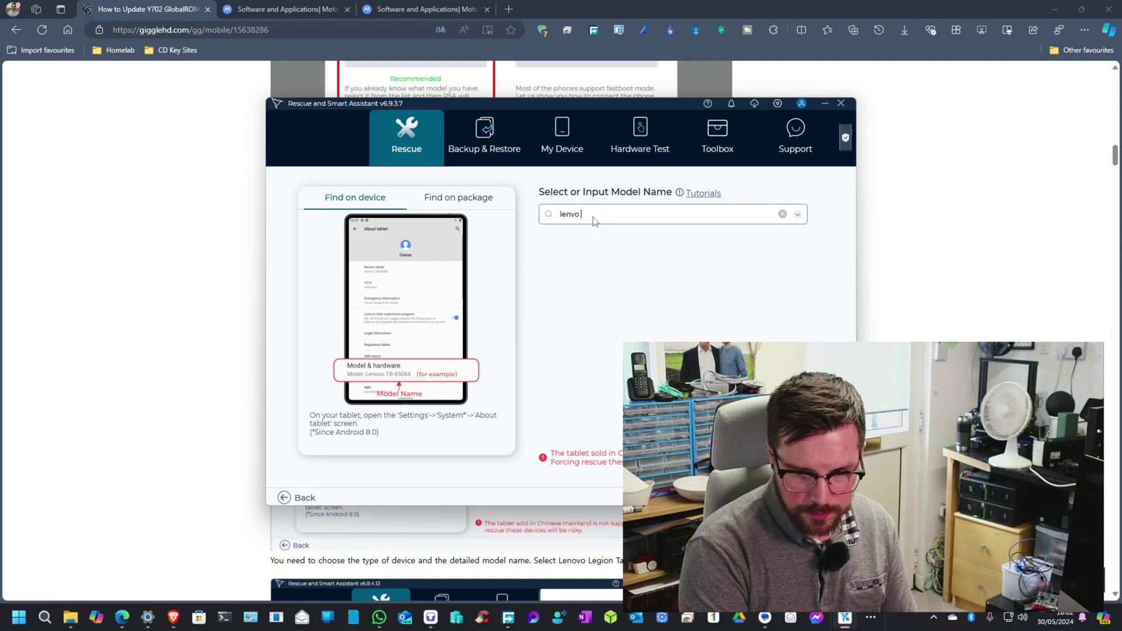
{"action": "key", "text": "BackSpace"}
{"action": "key", "text": "BackSpace"}
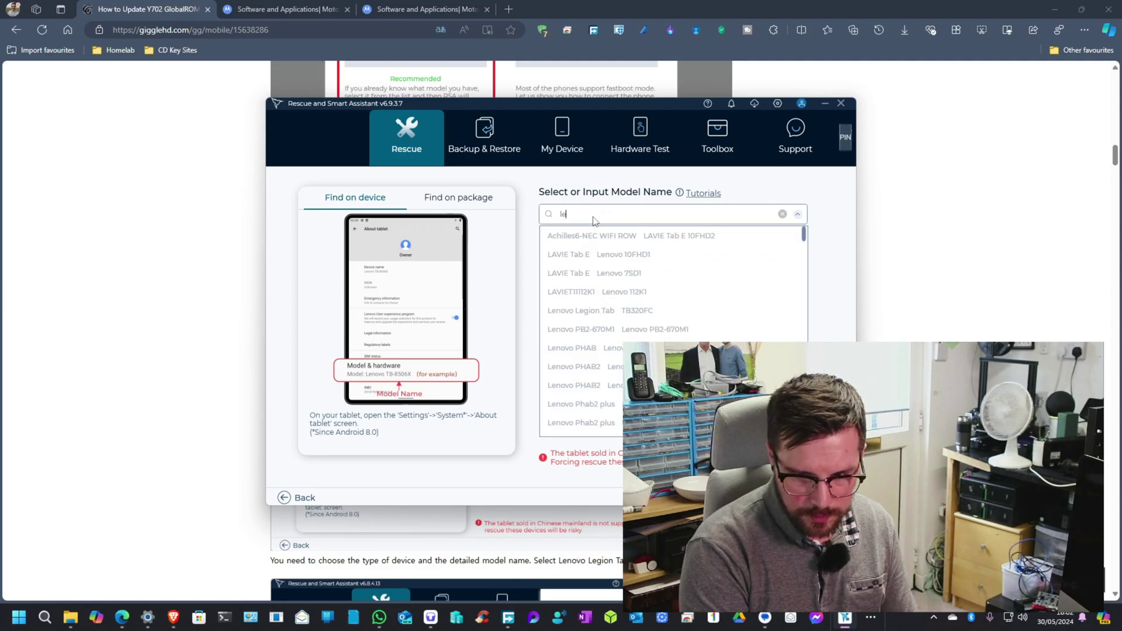
{"action": "type", "text": "n"}
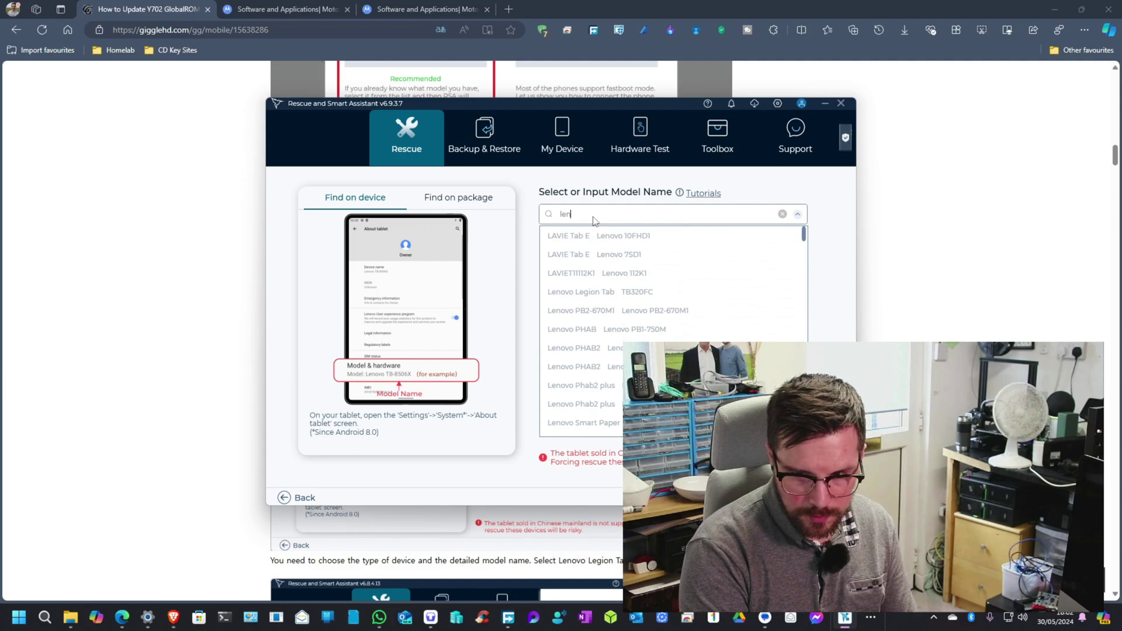
{"action": "type", "text": "ovo l"}
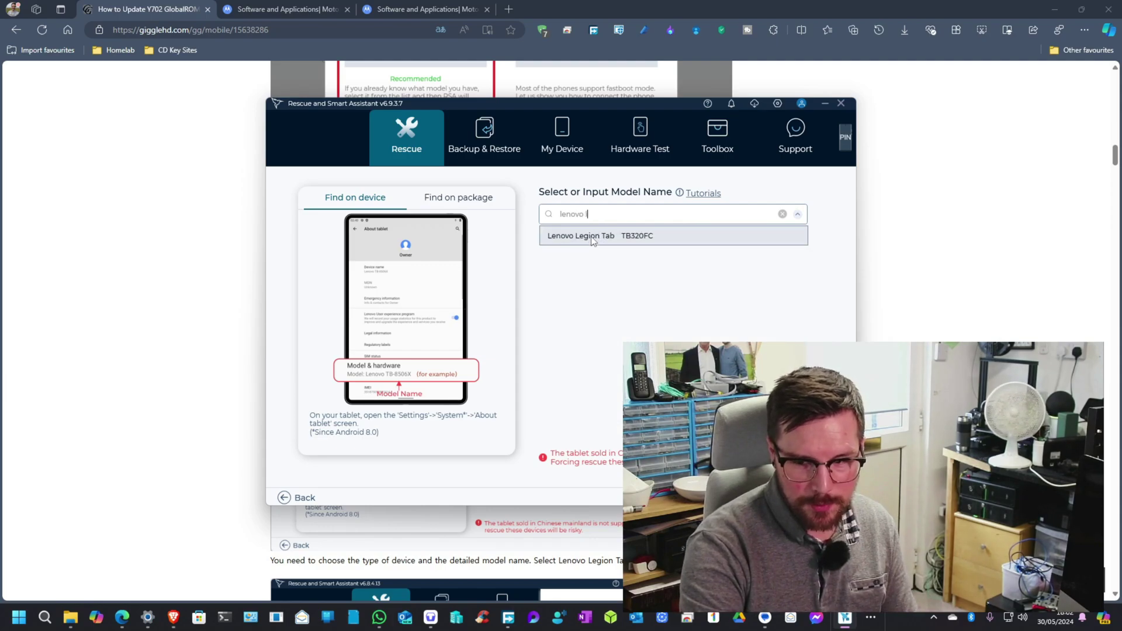
{"action": "left_click", "coordinate": [593, 236]}
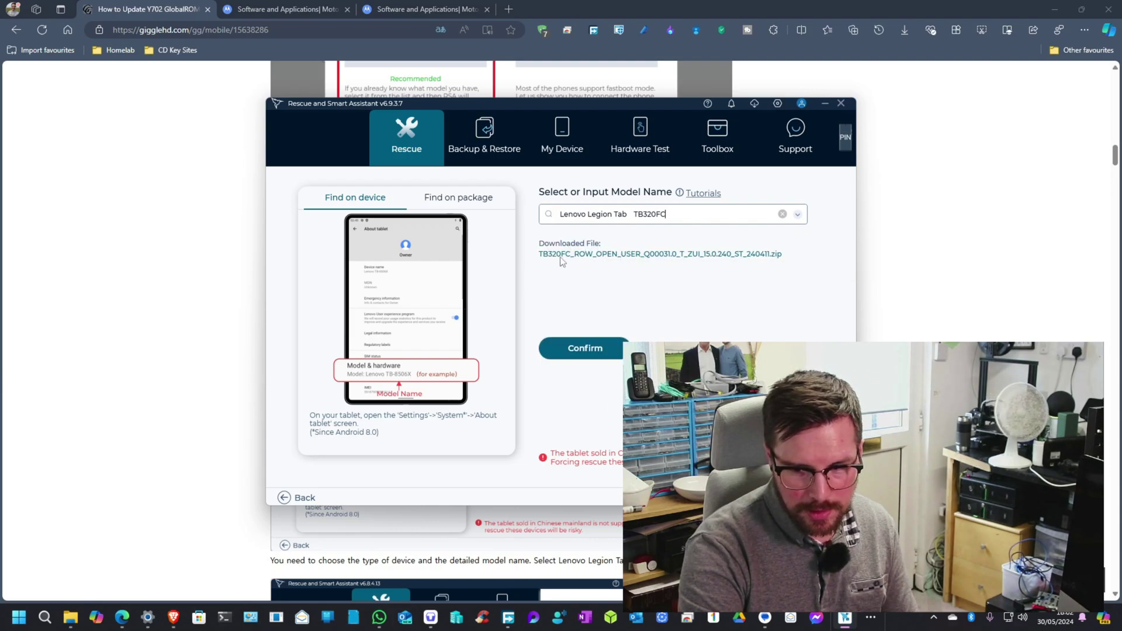
{"action": "left_click", "coordinate": [576, 351]}
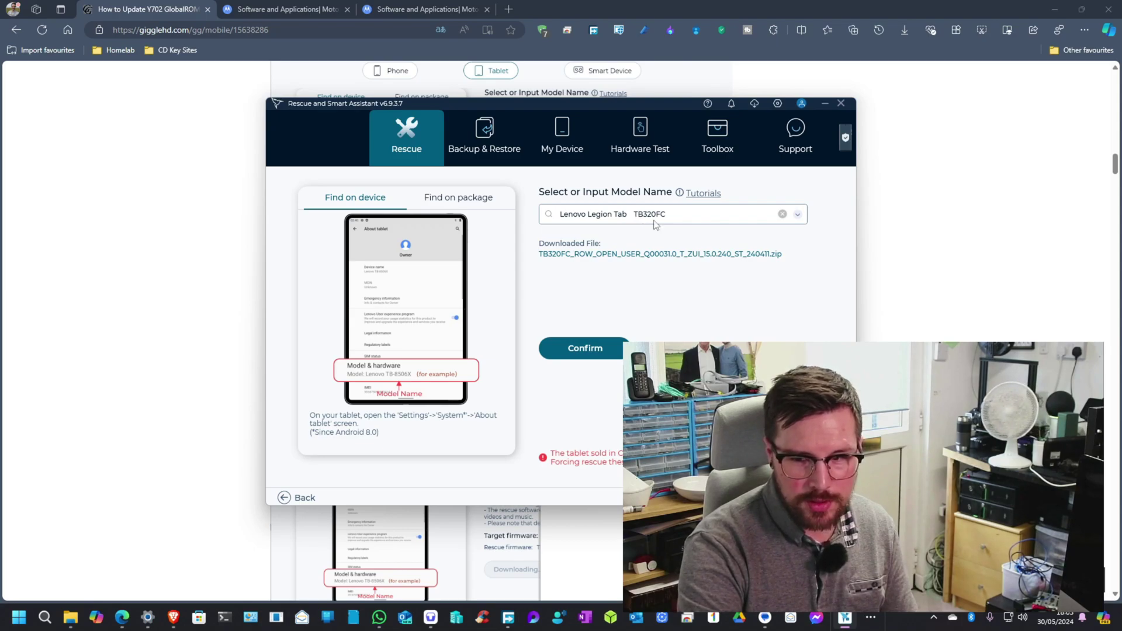
{"action": "left_click", "coordinate": [588, 355]}
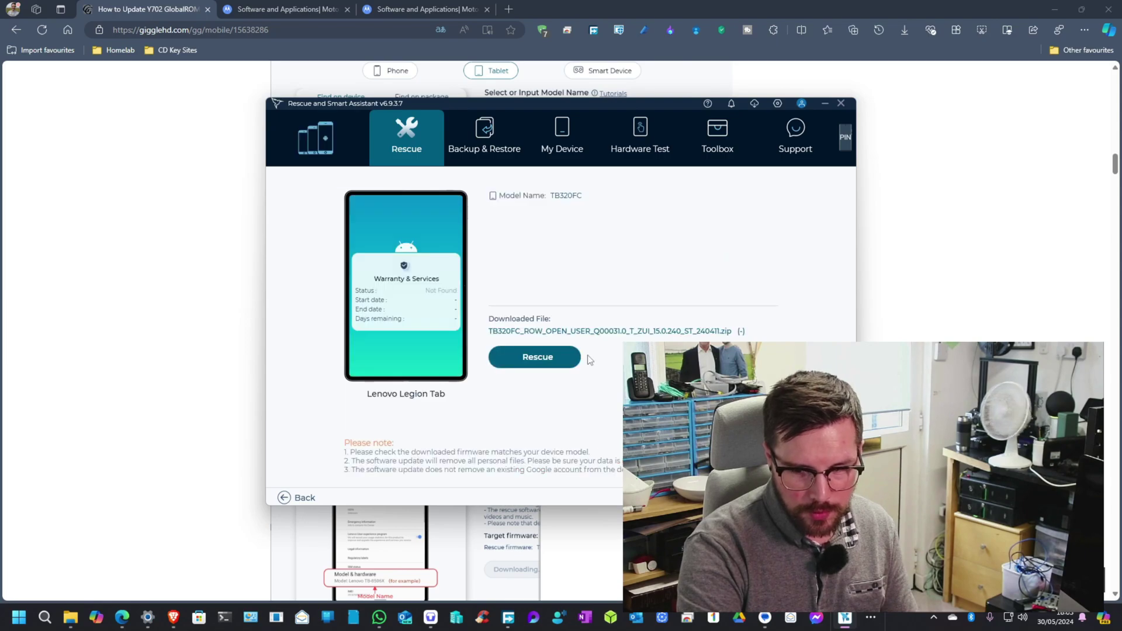
Start the TB320FC rescue and proceed past the Information Collection notice
{"action": "left_click", "coordinate": [541, 362]}
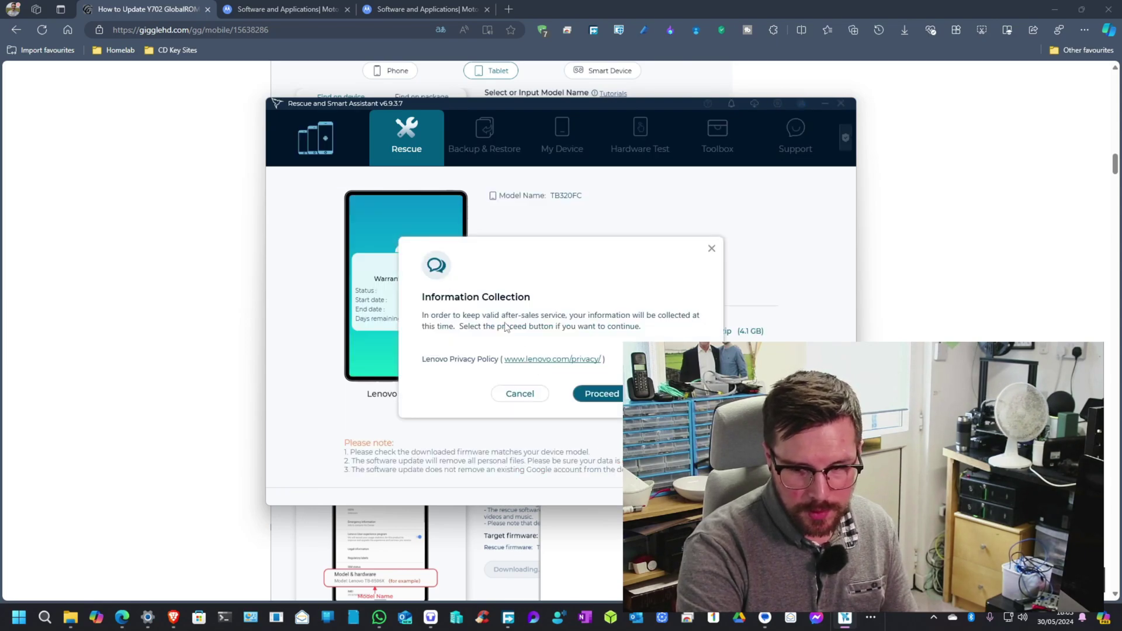
{"action": "left_click", "coordinate": [593, 394]}
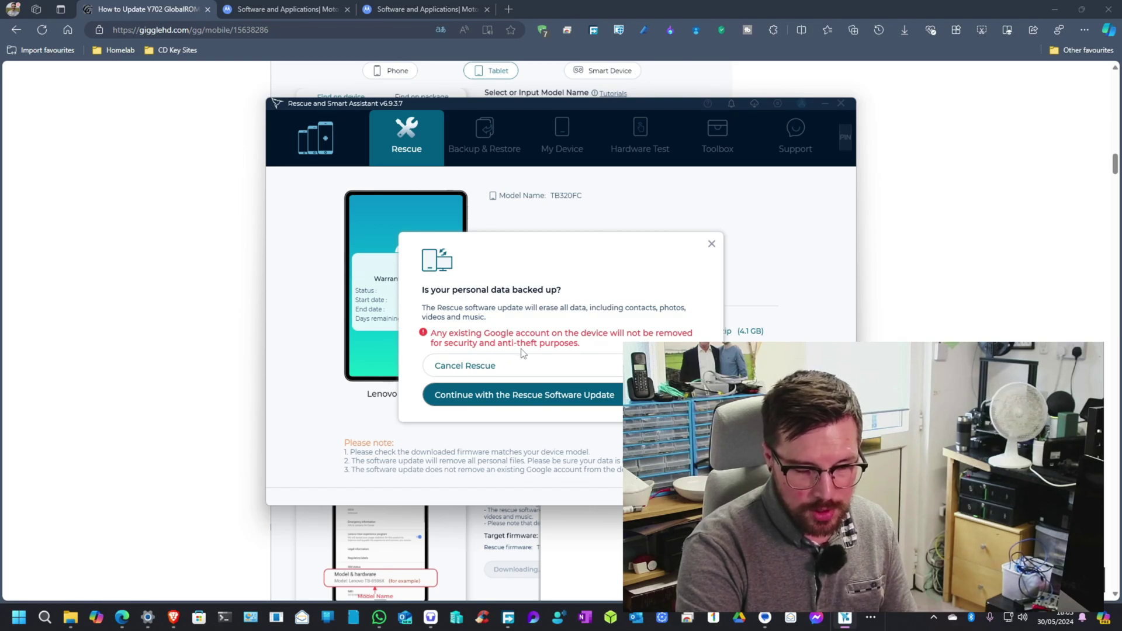
Scroll the guide down through its Continue and Disconnect Instruction steps
{"action": "scroll", "coordinate": [213, 358], "scroll_direction": "down", "scroll_amount": 3}
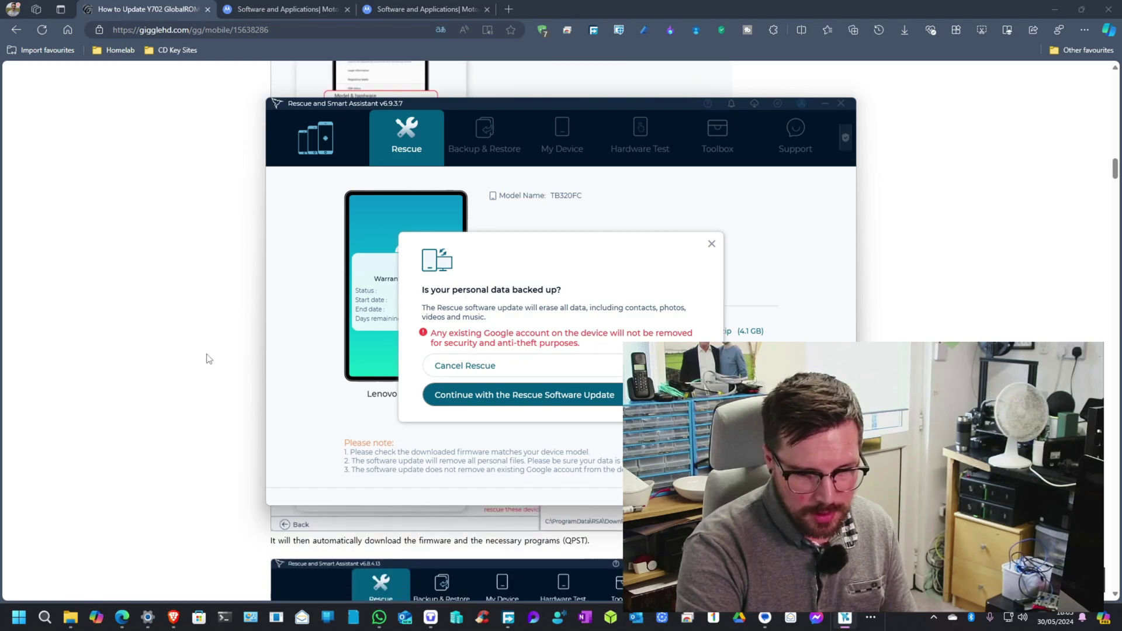
{"action": "left_click", "coordinate": [213, 345]}
{"action": "scroll", "coordinate": [313, 359], "scroll_direction": "down", "scroll_amount": 1}
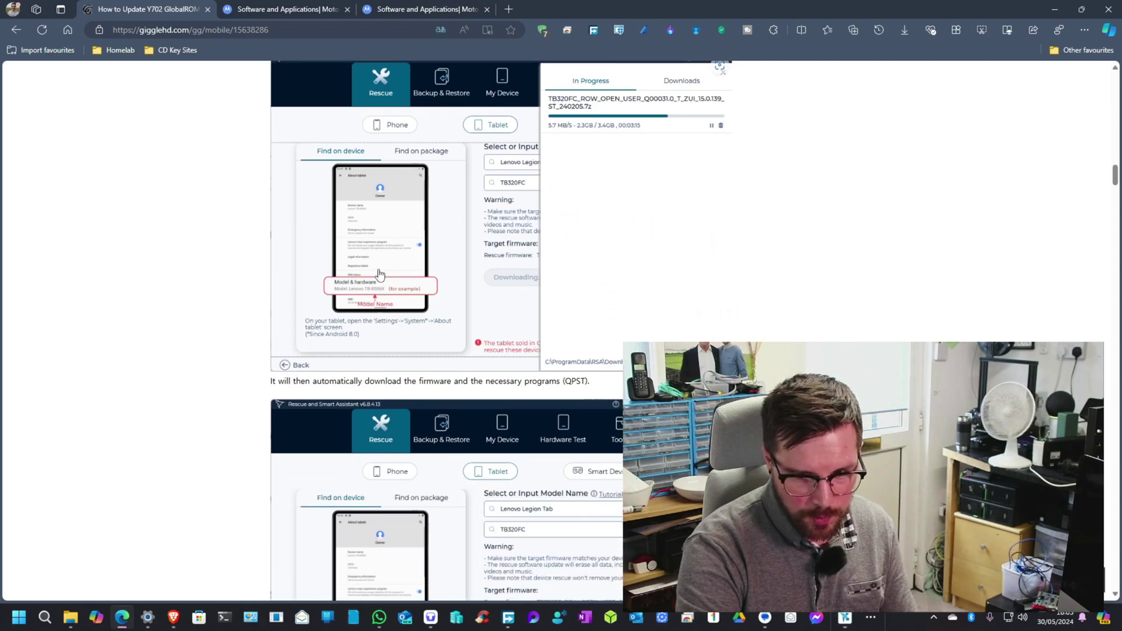
{"action": "scroll", "coordinate": [593, 202], "scroll_direction": "down", "scroll_amount": 2}
{"action": "scroll", "coordinate": [593, 202], "scroll_direction": "down", "scroll_amount": 5}
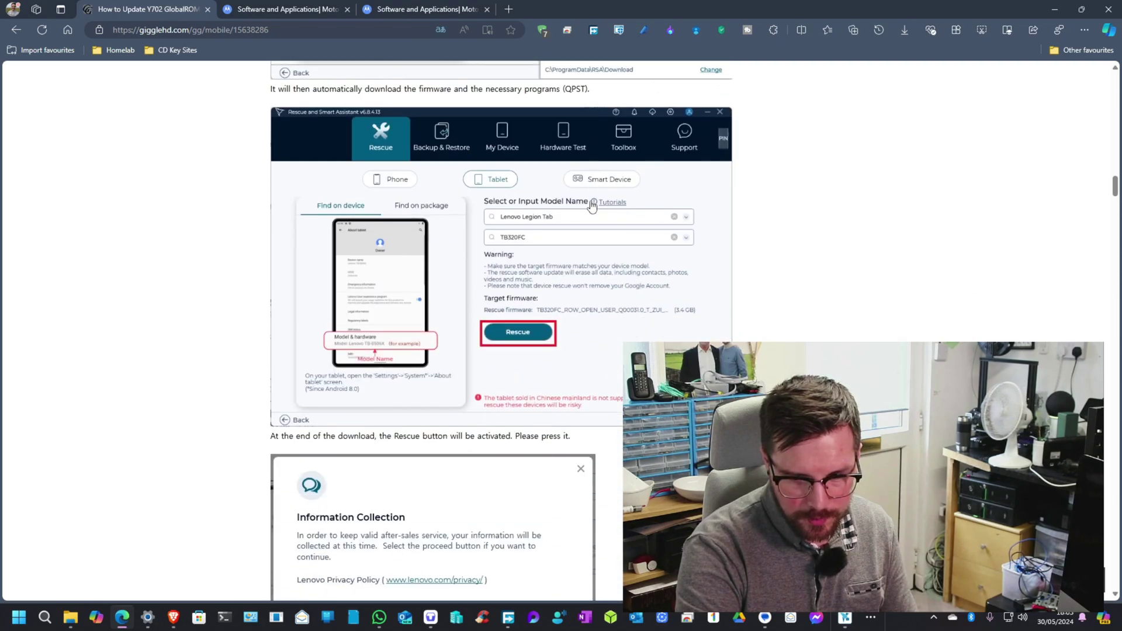
{"action": "scroll", "coordinate": [591, 205], "scroll_direction": "down", "scroll_amount": 3}
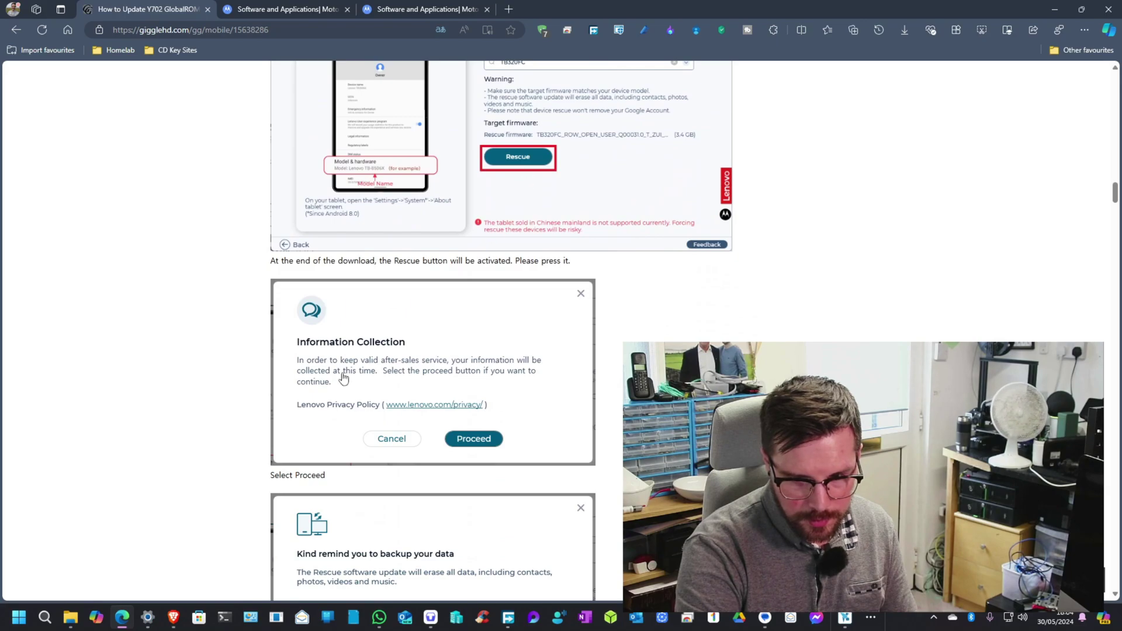
{"action": "scroll", "coordinate": [401, 372], "scroll_direction": "down", "scroll_amount": 4}
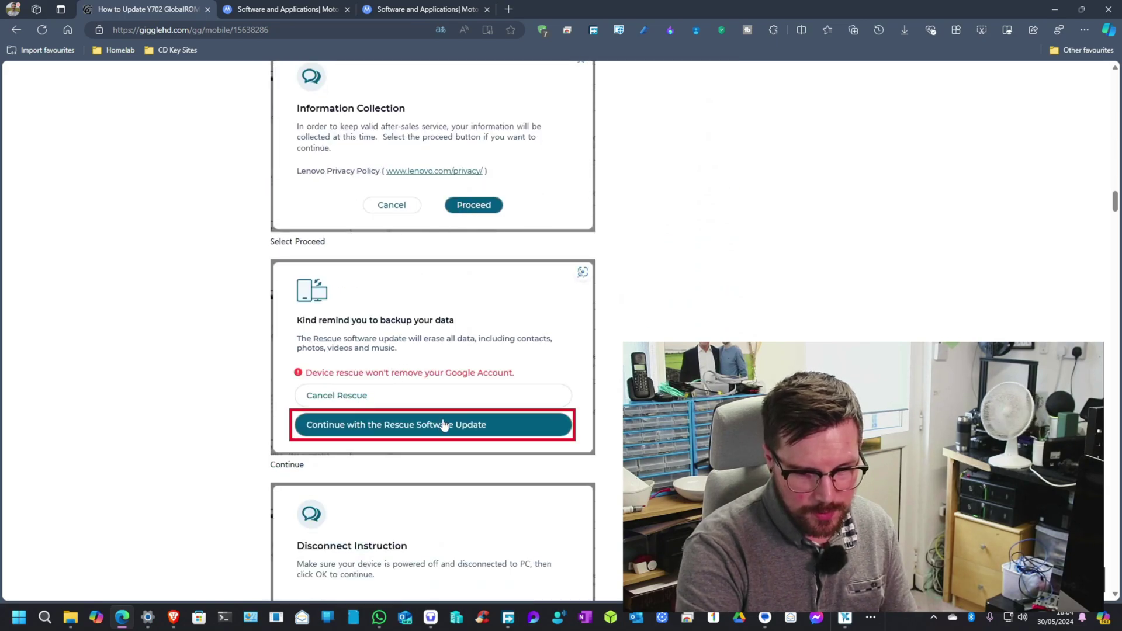
{"action": "scroll", "coordinate": [444, 425], "scroll_direction": "down", "scroll_amount": 3}
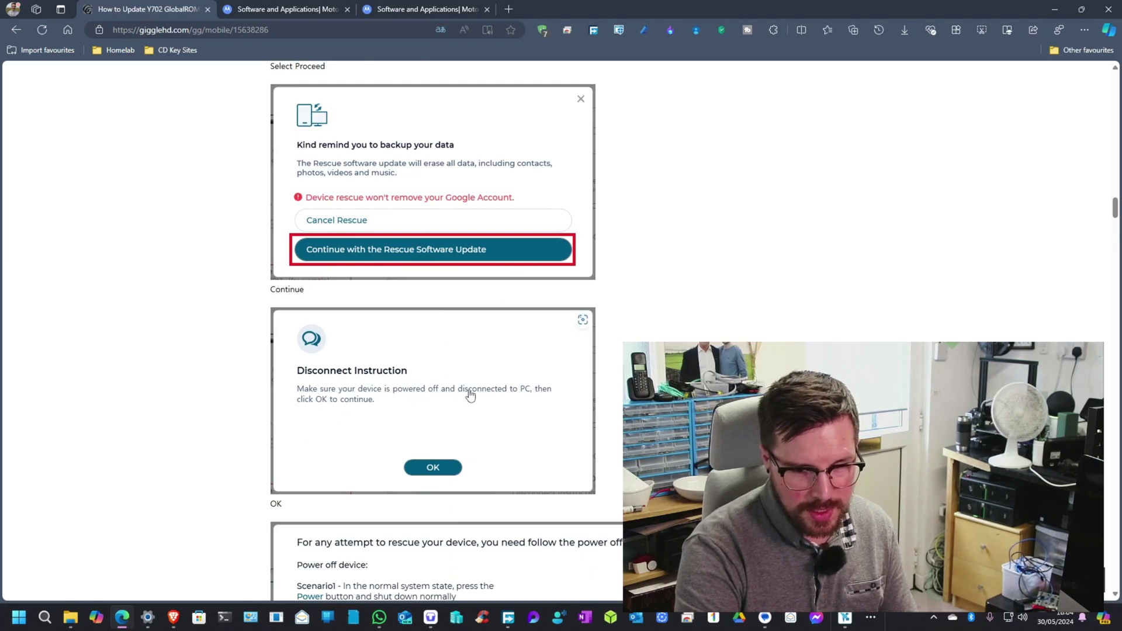
{"action": "scroll", "coordinate": [439, 420], "scroll_direction": "down", "scroll_amount": 1}
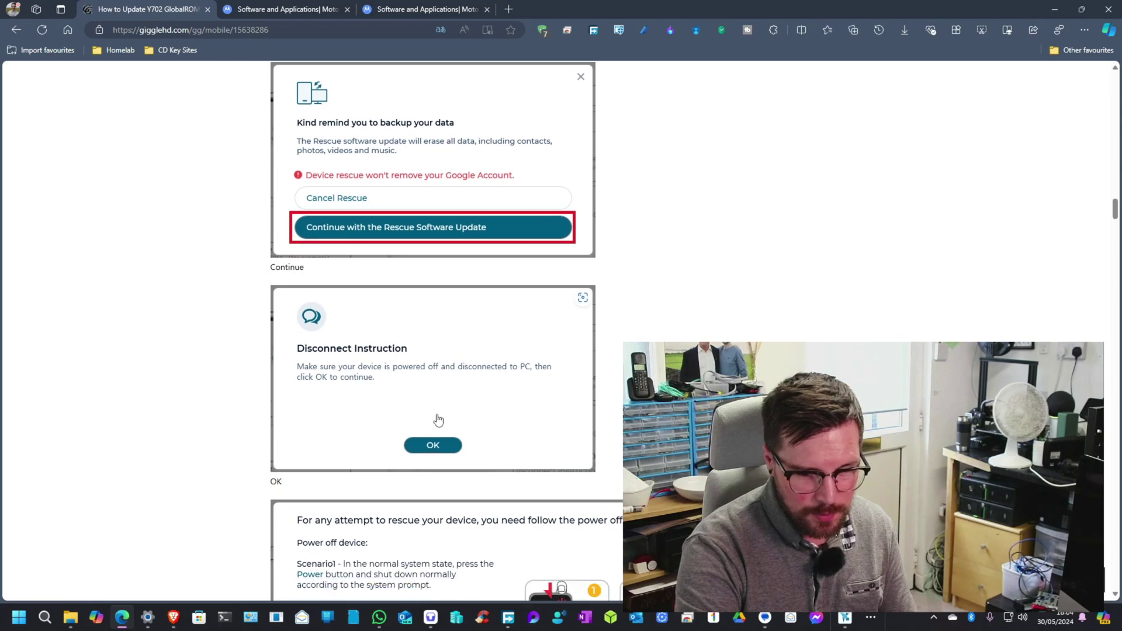
{"action": "scroll", "coordinate": [439, 420], "scroll_direction": "down", "scroll_amount": 3}
{"action": "key", "text": "alt+Tab"}
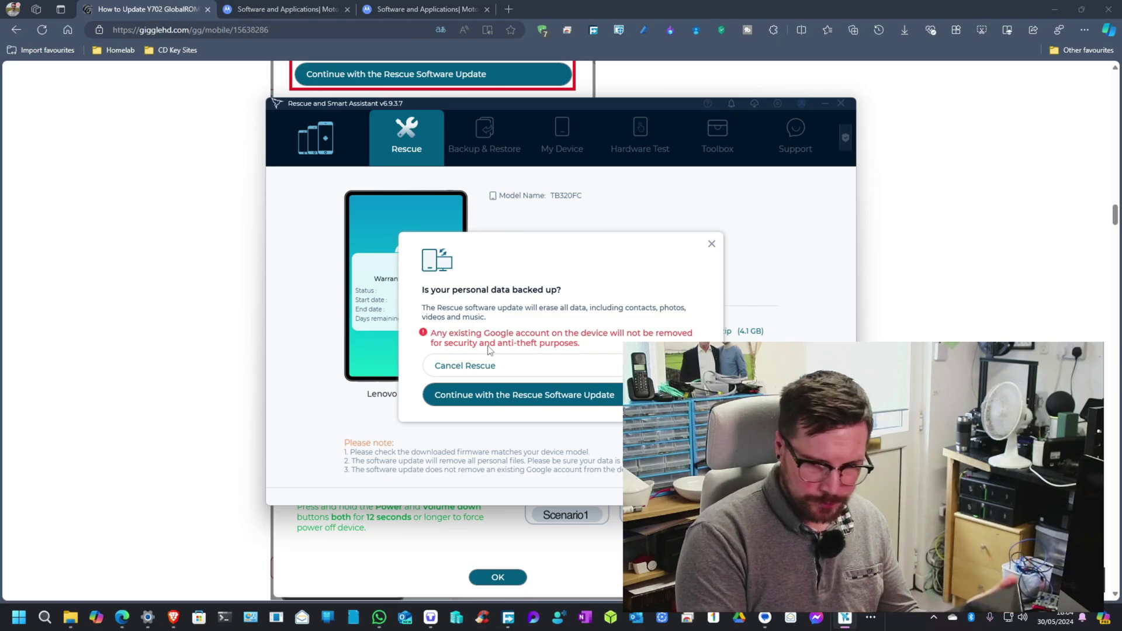
Review the guide's power-off steps, then bring Rescue and Smart Assistant back to the front
{"action": "left_click", "coordinate": [225, 337]}
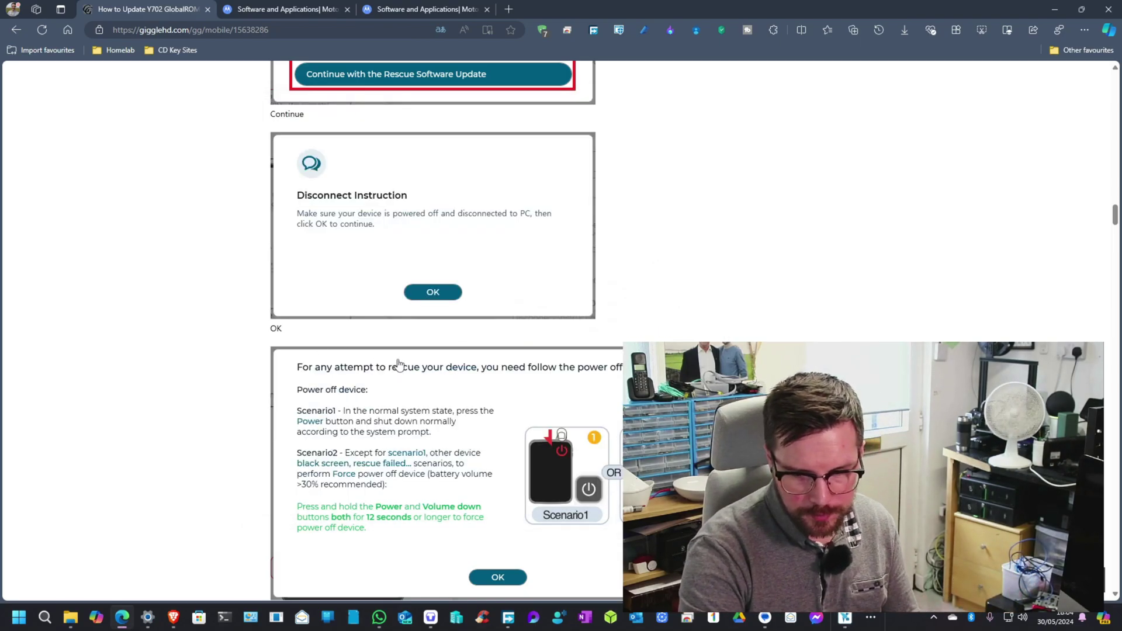
{"action": "scroll", "coordinate": [398, 364], "scroll_direction": "down", "scroll_amount": 3}
{"action": "scroll", "coordinate": [399, 365], "scroll_direction": "up", "scroll_amount": 1}
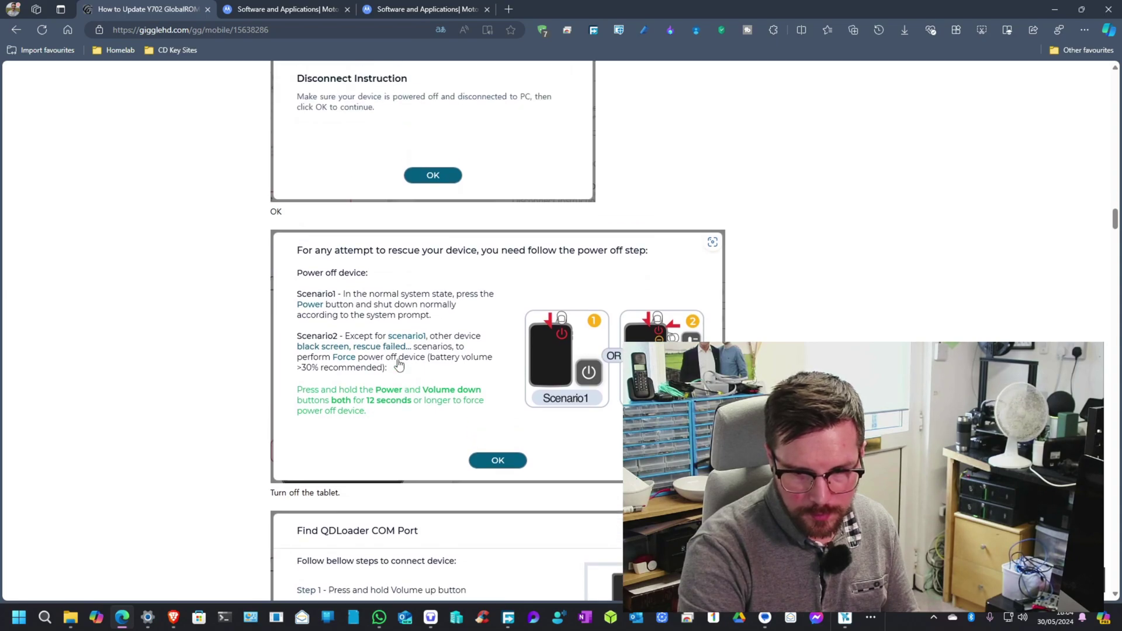
{"action": "scroll", "coordinate": [399, 372], "scroll_direction": "up", "scroll_amount": 2}
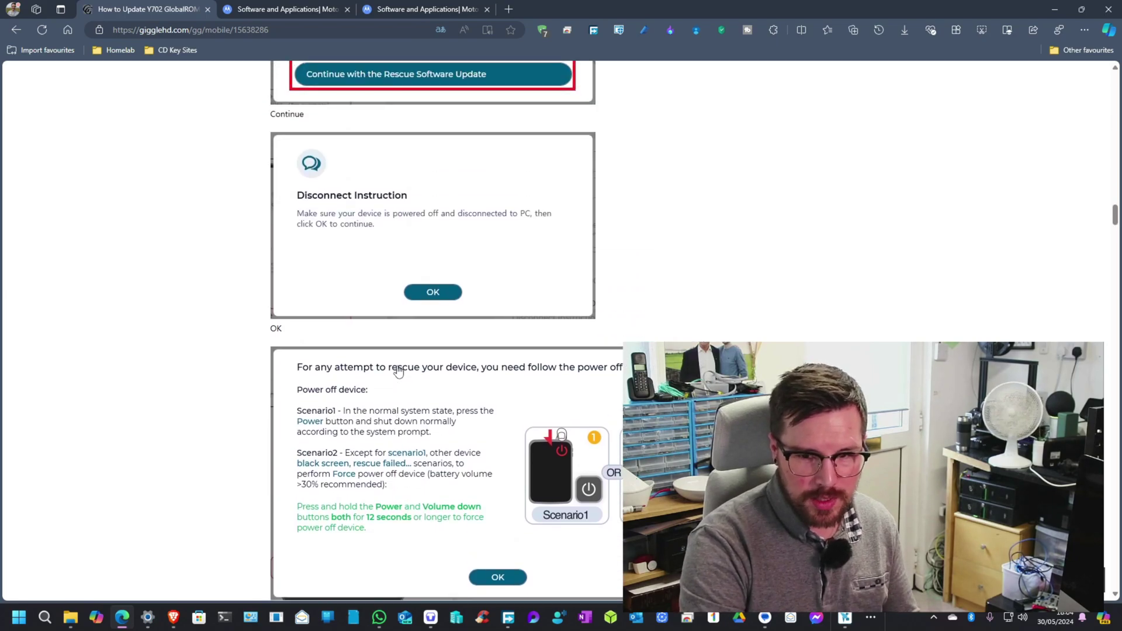
{"action": "scroll", "coordinate": [398, 372], "scroll_direction": "down", "scroll_amount": 1}
{"action": "scroll", "coordinate": [391, 331], "scroll_direction": "up", "scroll_amount": 2}
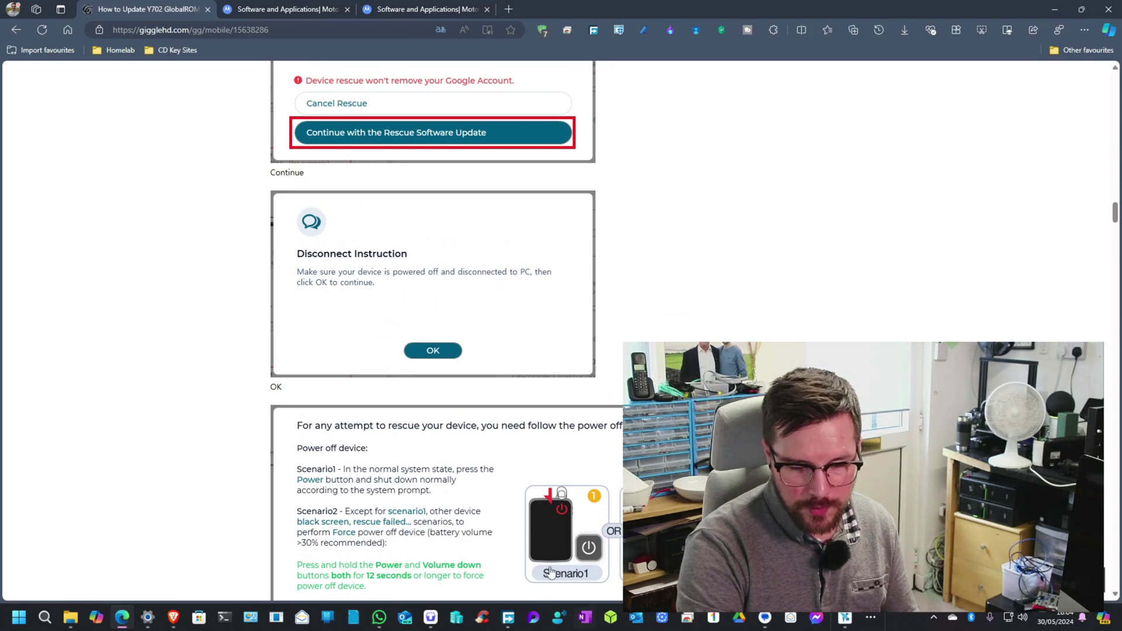
{"action": "left_click", "coordinate": [846, 619]}
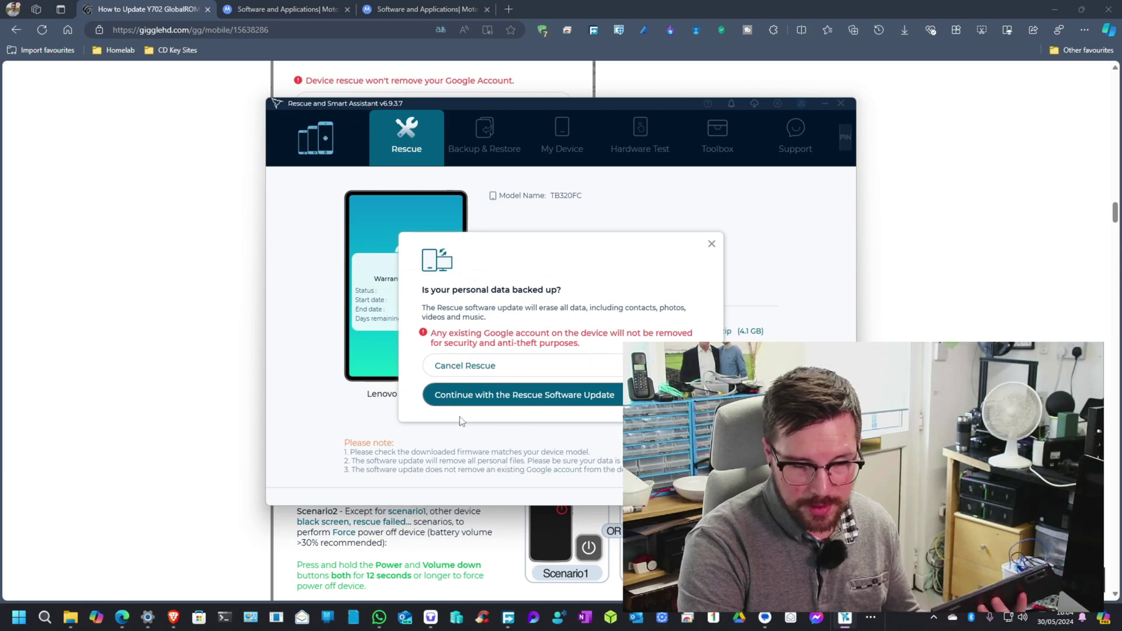
Bring the GiggleHD guide in Edge forward and scroll to the power-off and Find QDLoader COM Port steps
{"action": "left_click", "coordinate": [221, 389]}
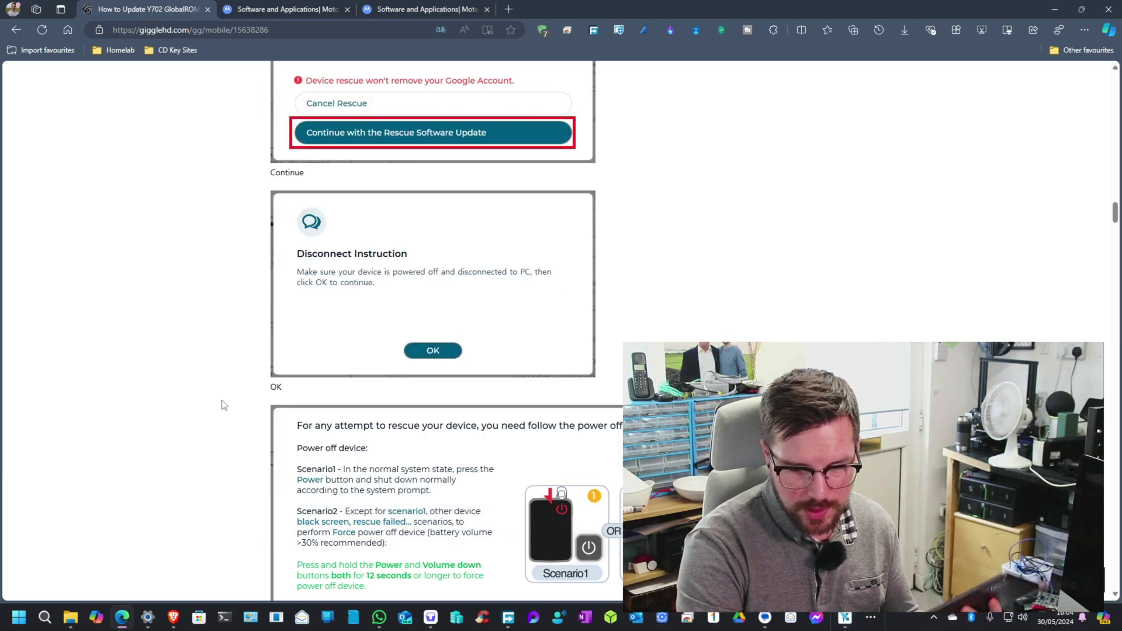
{"action": "scroll", "coordinate": [222, 405], "scroll_direction": "down", "scroll_amount": 2}
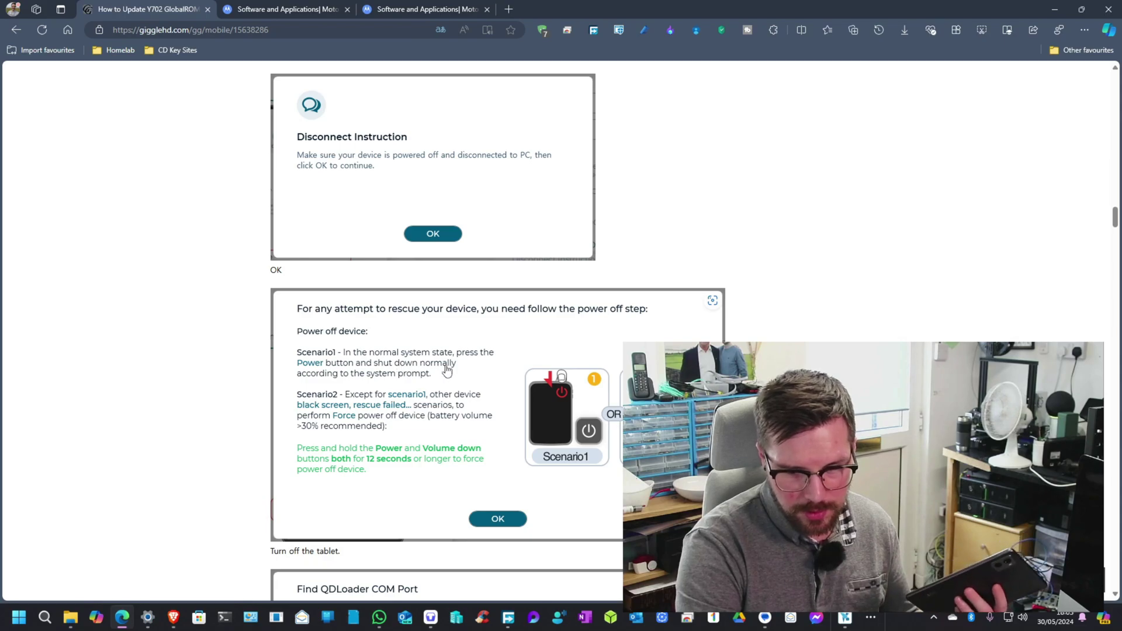
{"action": "scroll", "coordinate": [357, 404], "scroll_direction": "down", "scroll_amount": 4}
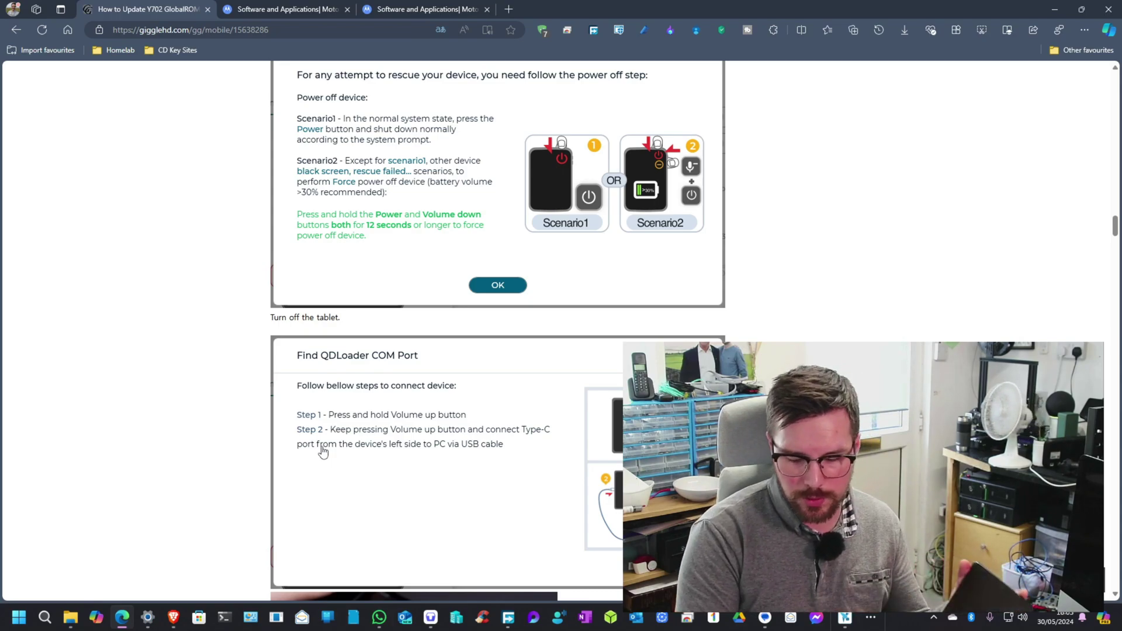
Scroll the guide to the rescue-in-process screenshot and view it enlarged before closing it
{"action": "scroll", "coordinate": [334, 466], "scroll_direction": "down", "scroll_amount": 3}
{"action": "scroll", "coordinate": [334, 466], "scroll_direction": "down", "scroll_amount": 2}
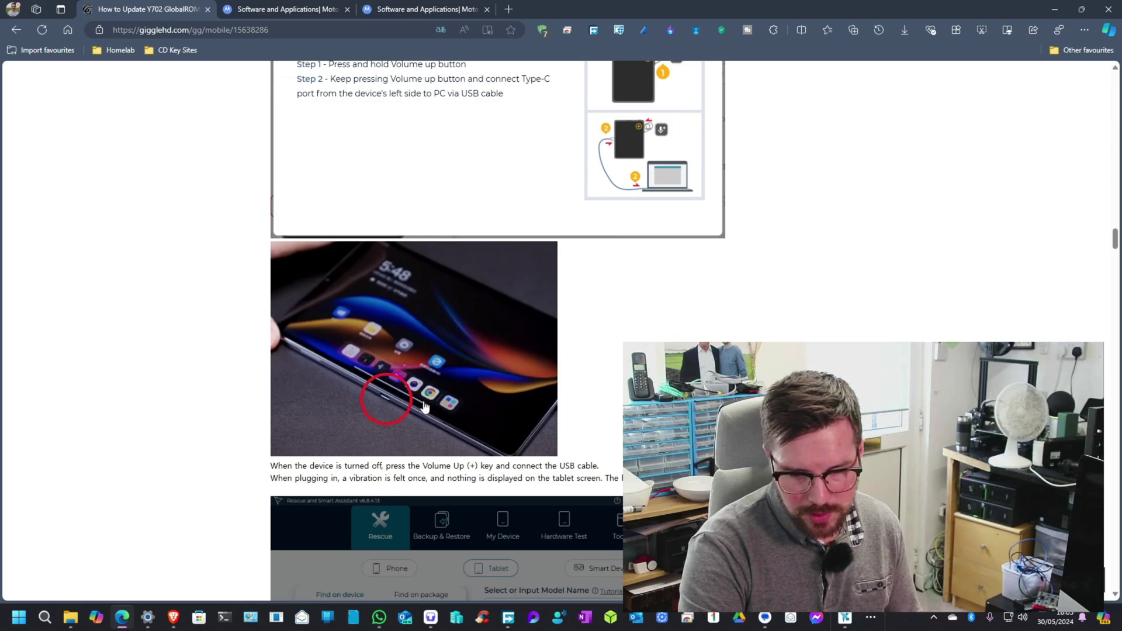
{"action": "scroll", "coordinate": [372, 402], "scroll_direction": "down", "scroll_amount": 3}
{"action": "scroll", "coordinate": [374, 403], "scroll_direction": "down", "scroll_amount": 2}
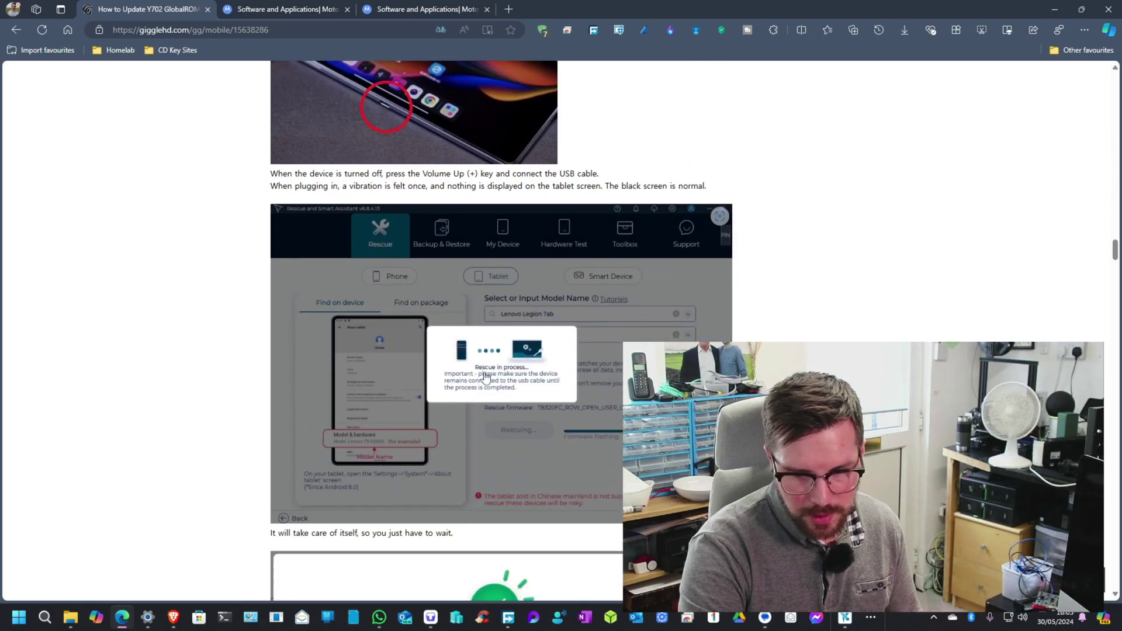
{"action": "left_click", "coordinate": [519, 380]}
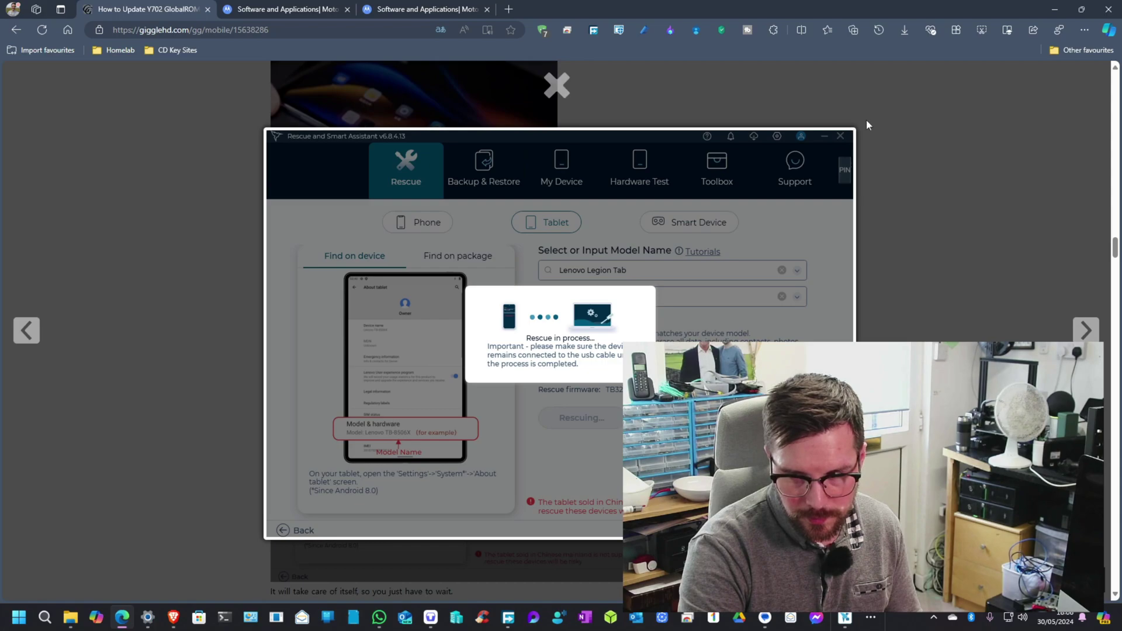
{"action": "left_click", "coordinate": [630, 106]}
Scroll past the driver-update screenshots, then return to Rescue and Smart Assistant's TB320FC backup warning
{"action": "scroll", "coordinate": [637, 233], "scroll_direction": "down", "scroll_amount": 8}
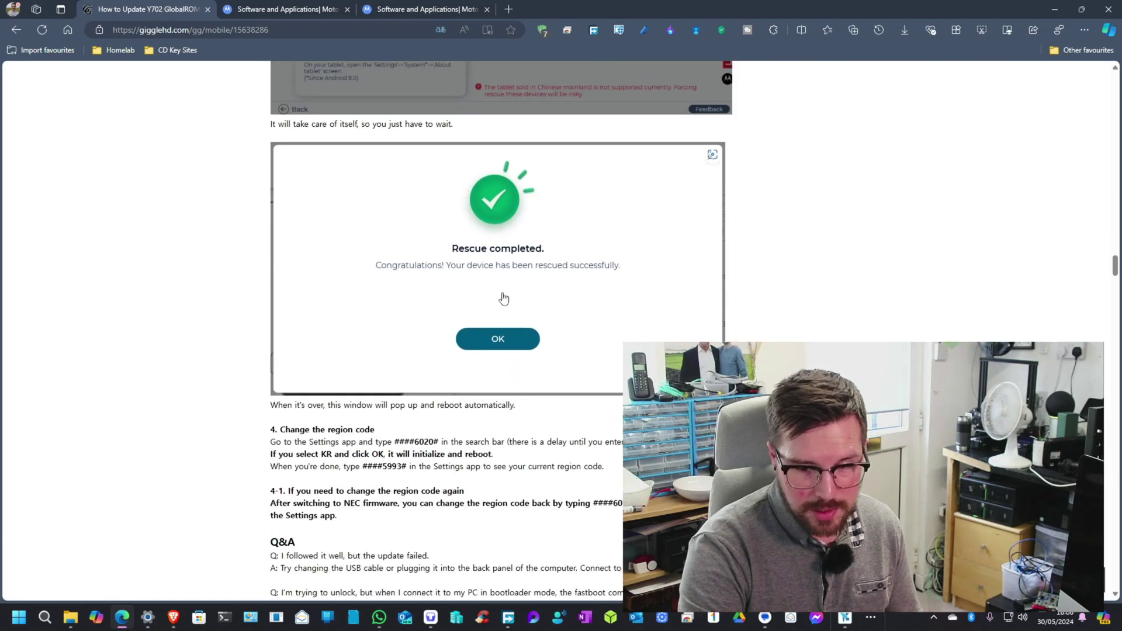
{"action": "scroll", "coordinate": [451, 376], "scroll_direction": "down", "scroll_amount": 2}
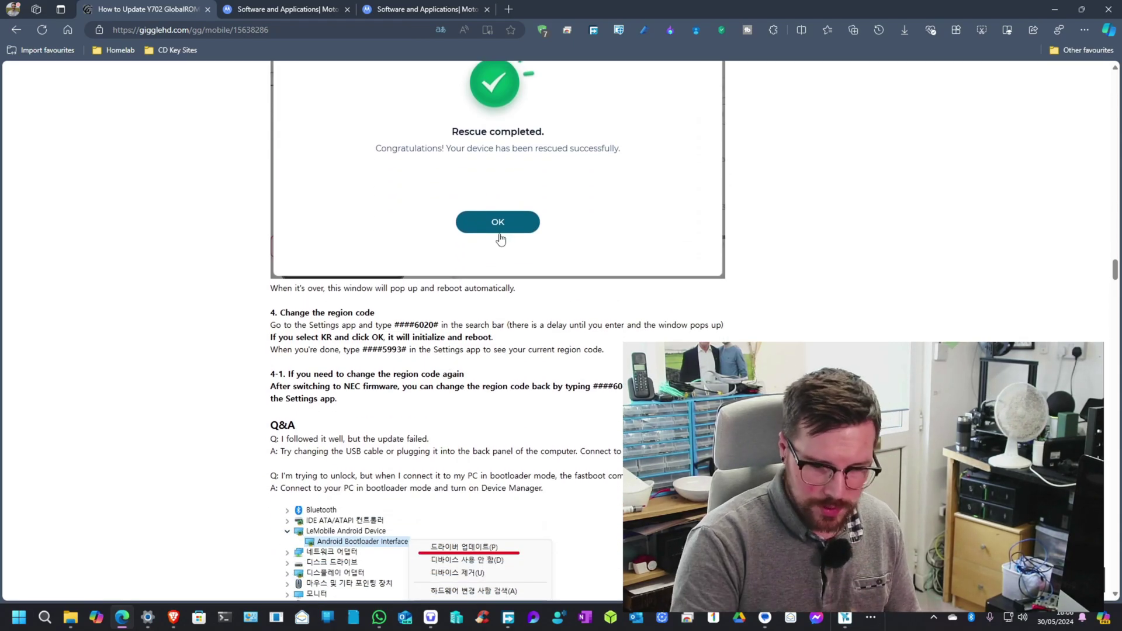
{"action": "scroll", "coordinate": [500, 238], "scroll_direction": "down", "scroll_amount": 15}
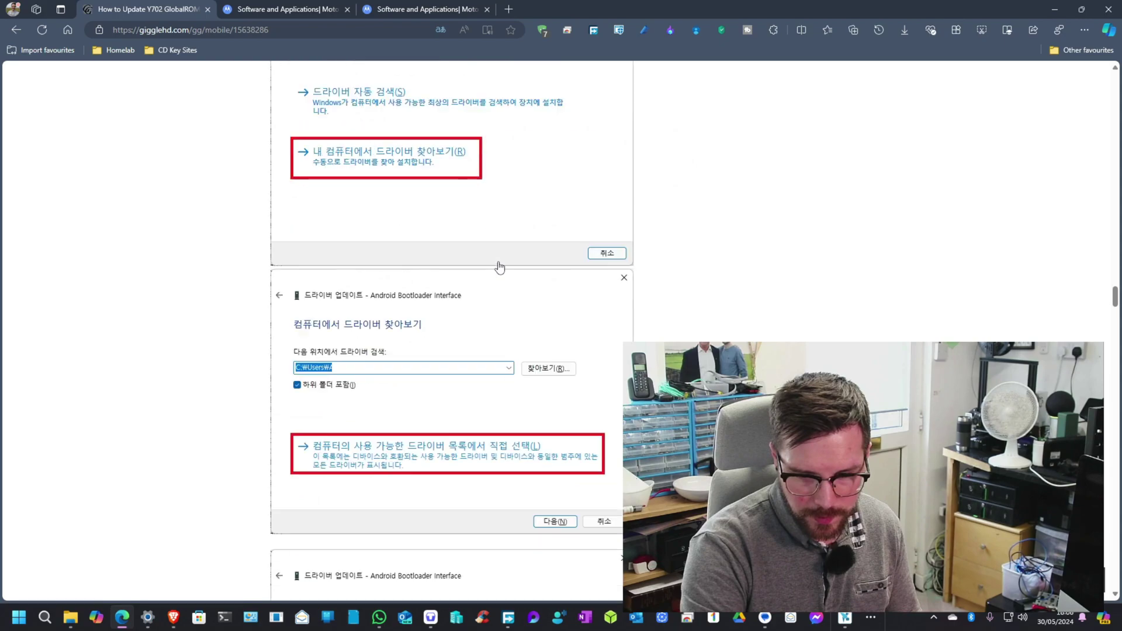
{"action": "scroll", "coordinate": [500, 268], "scroll_direction": "down", "scroll_amount": 1}
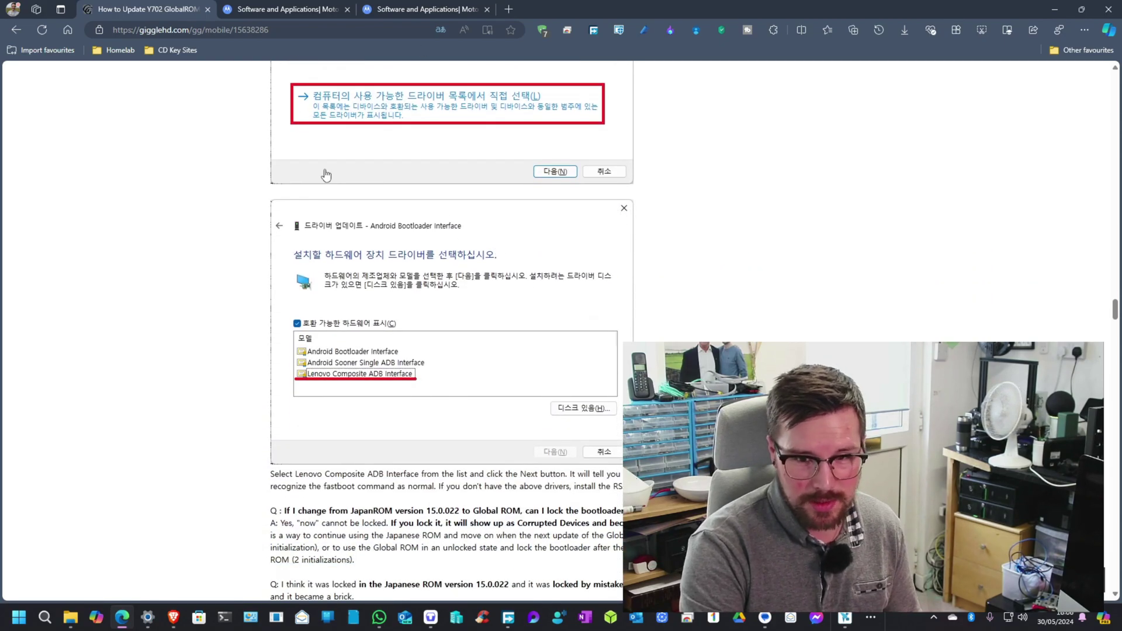
{"action": "key", "text": "alt+Tab"}
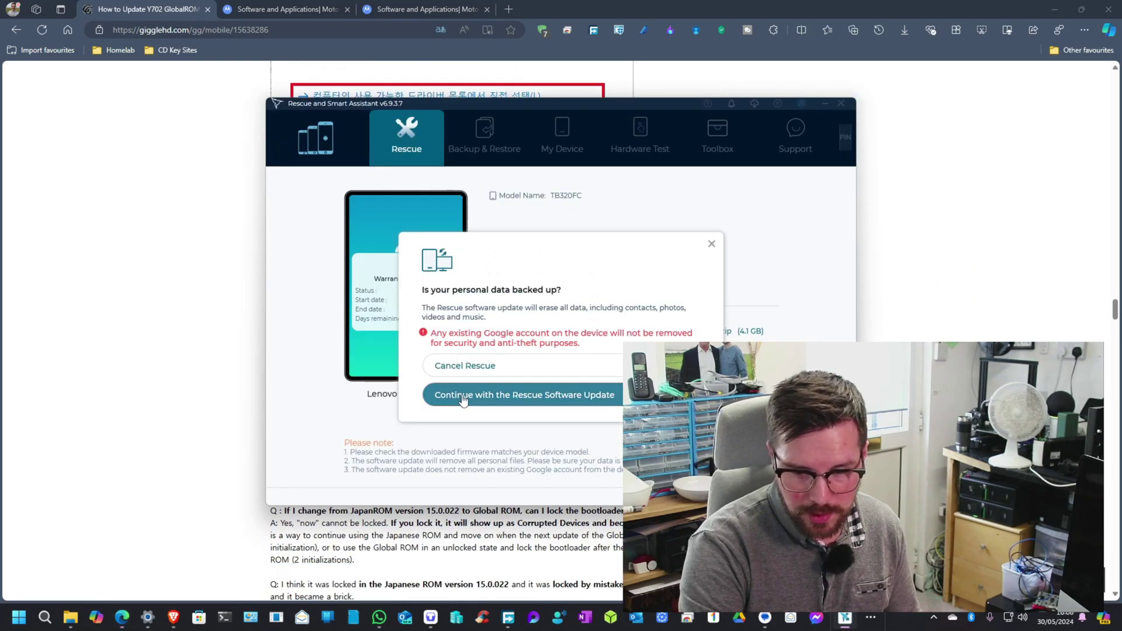